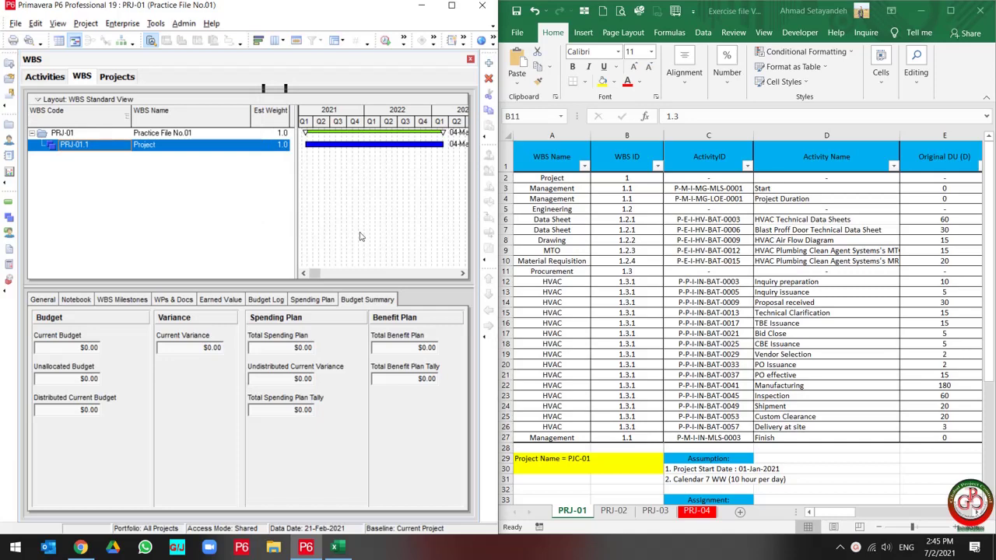
Step: Review the project's activity list and compare it with the activity names and WBS names in the PRJ-01 worksheet
key(alt+Tab)
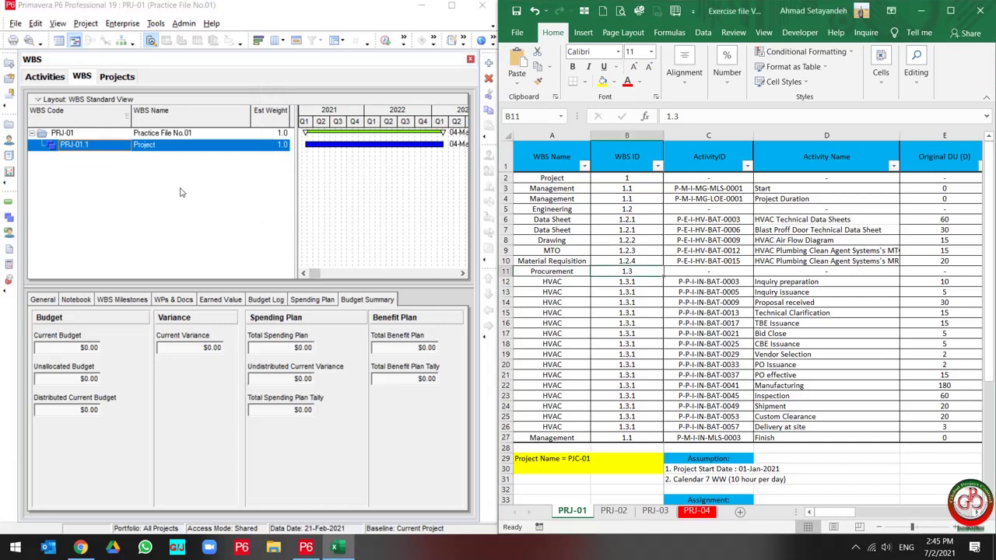
click(11, 202)
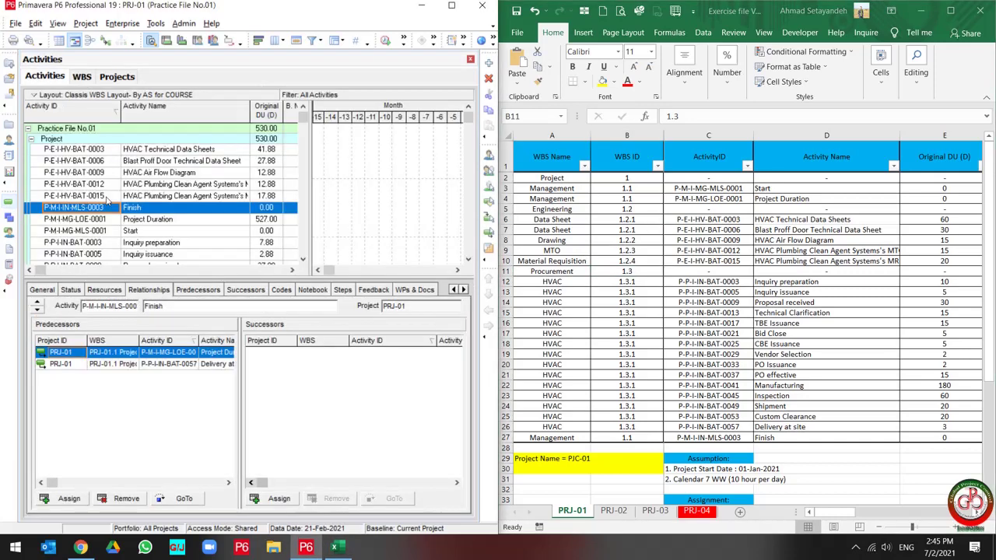
click(173, 173)
scroll(173, 179, down, 4)
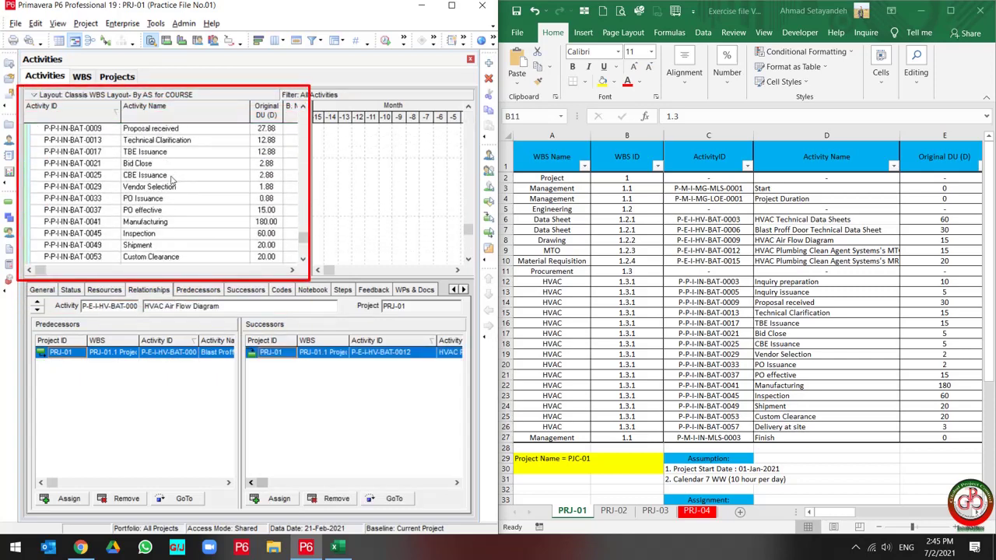
scroll(172, 179, up, 5)
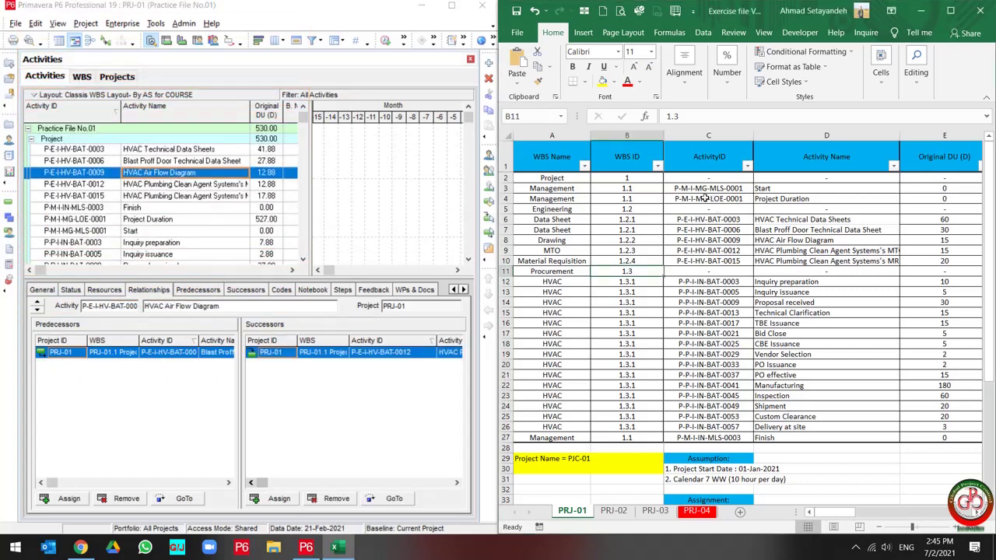
mouse_move(778, 188)
mouse_down()
mouse_move(572, 208)
mouse_move(555, 438)
mouse_up()
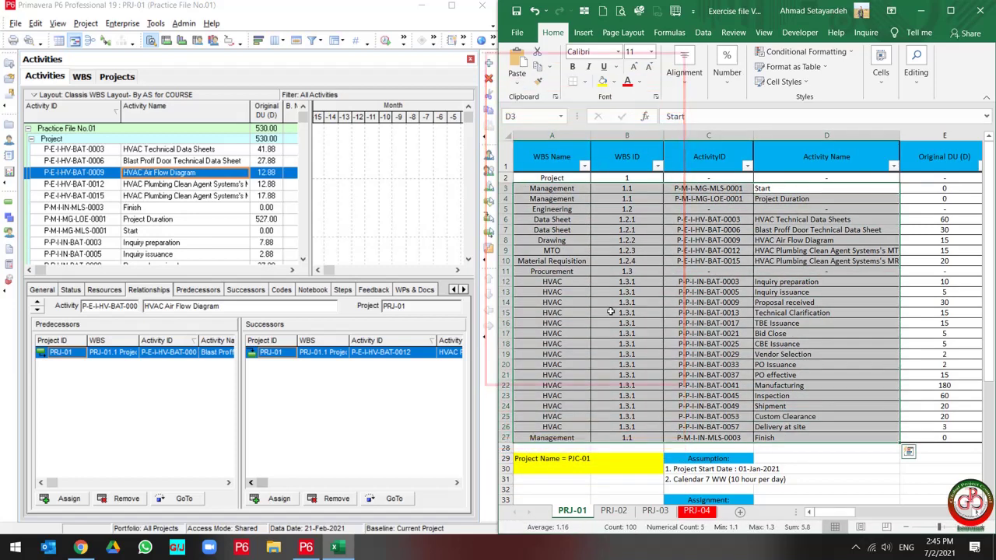
click(770, 208)
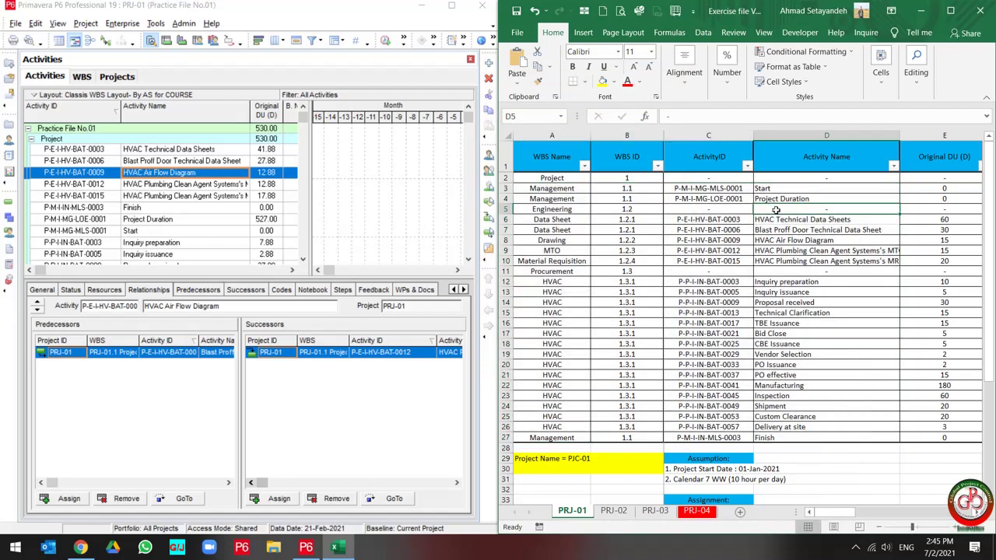
drag(773, 209, 548, 437)
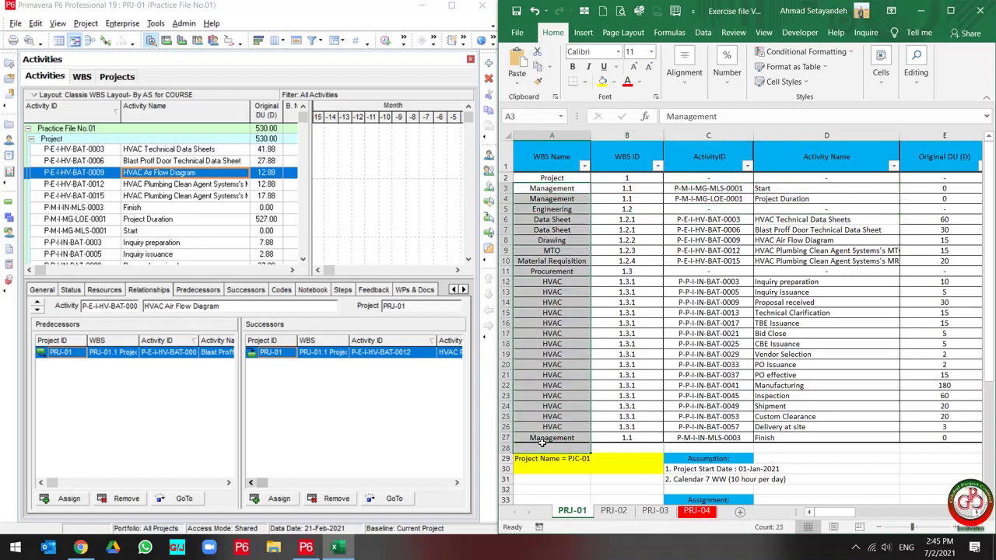
Step: Add three sibling WBS elements, PRJ-01.1.1 to PRJ-01.1.3, one level below the Project element
click(9, 221)
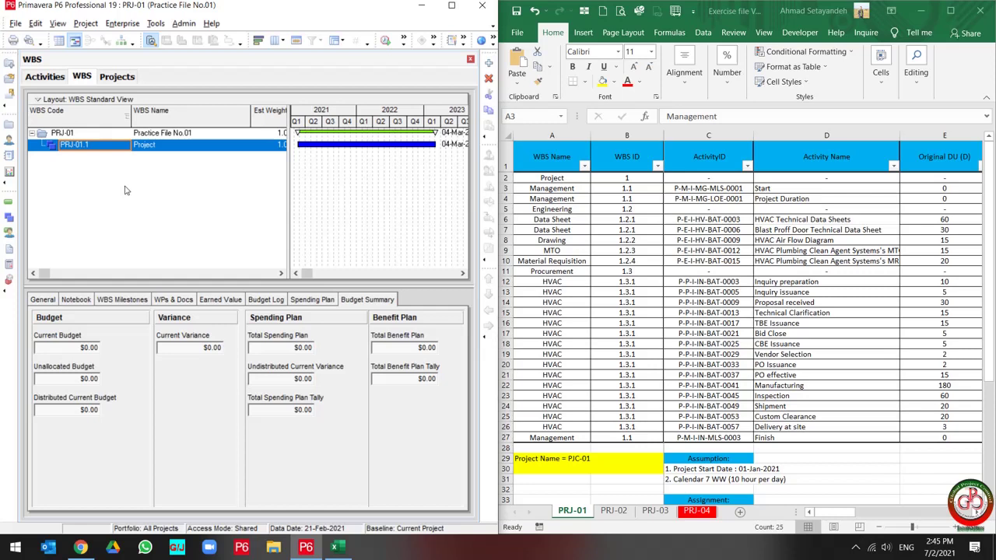
key(Insert)
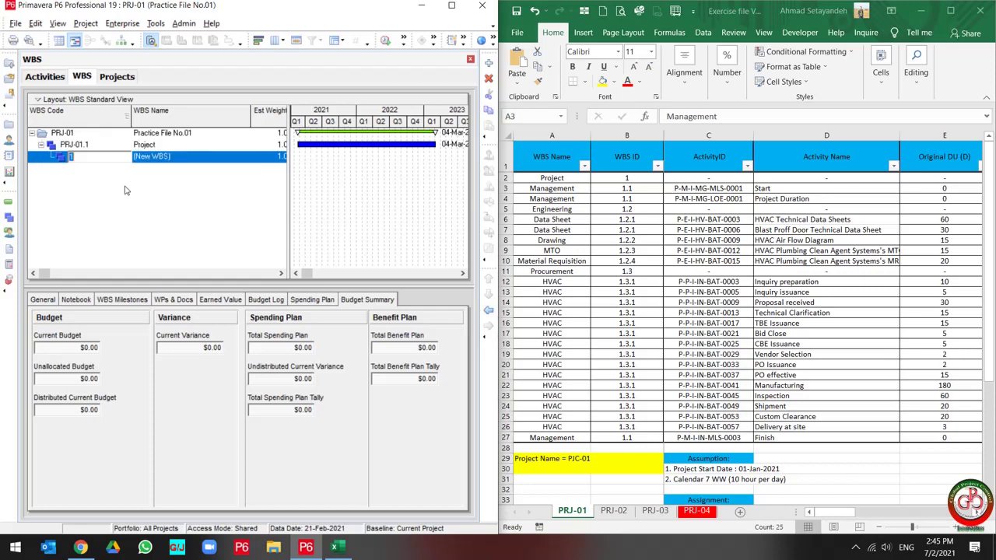
key(Return)
key(Insert)
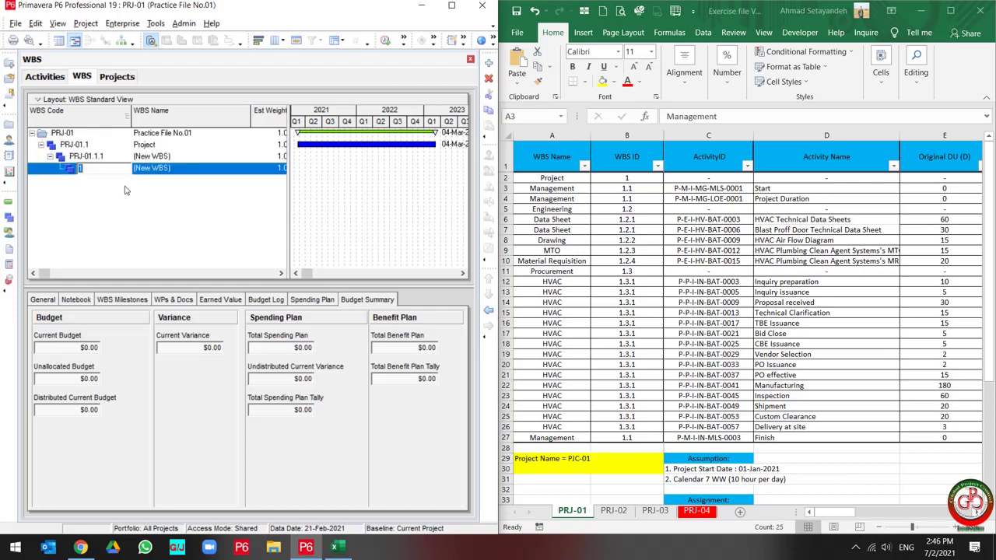
key(shift+Left)
key(Insert)
key(Up)
key(Up)
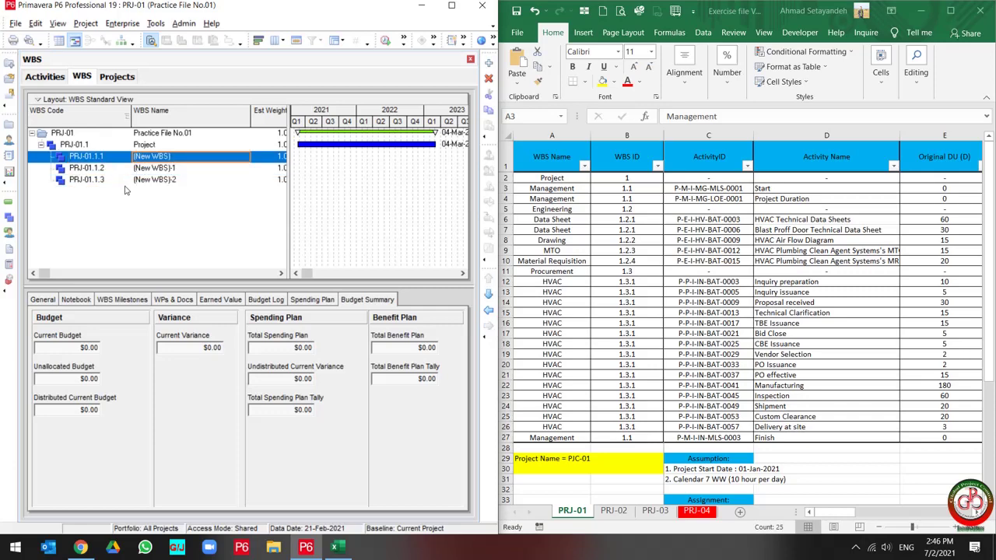
Step: Name WBS elements PRJ-01.1.1 and PRJ-01.1.2 Management and Engineering, copying the names from the worksheet
click(576, 189)
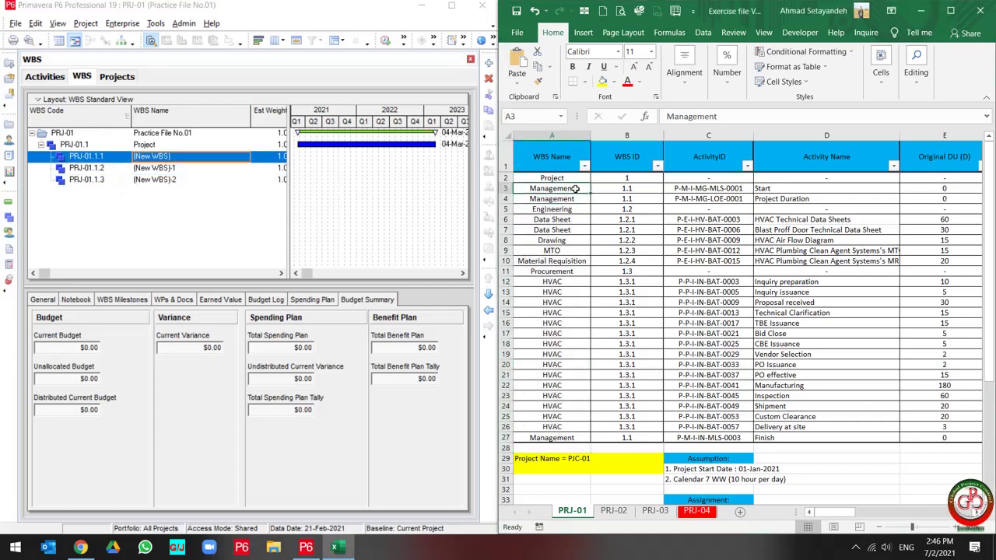
key(ctrl+c)
click(191, 156)
key(ctrl+v)
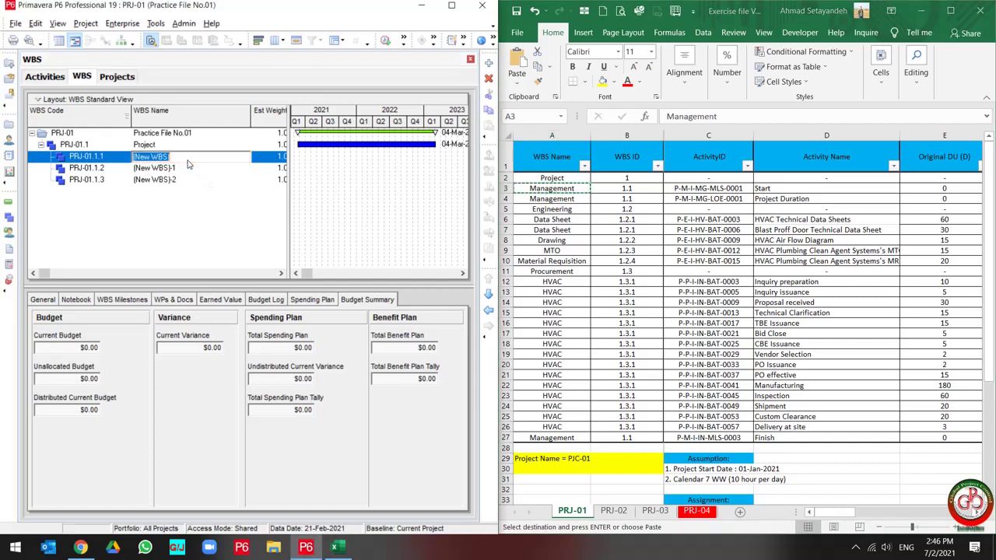
click(576, 209)
click(576, 208)
key(ctrl+c)
click(167, 171)
key(ctrl+v)
Step: Name WBS element PRJ-01.1.3 Procurement, copying the name from the worksheet
click(576, 271)
key(ctrl+c)
click(188, 180)
click(188, 181)
key(ctrl+v)
Step: Add four sibling WBS elements, PRJ-01.1.2.1 to PRJ-01.1.2.4, one level below Engineering
click(184, 172)
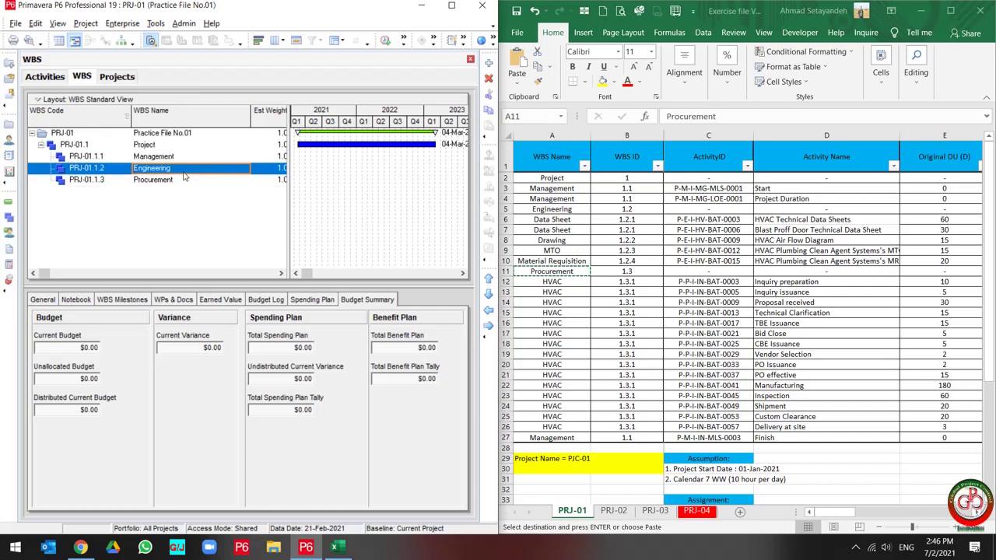
key(Insert)
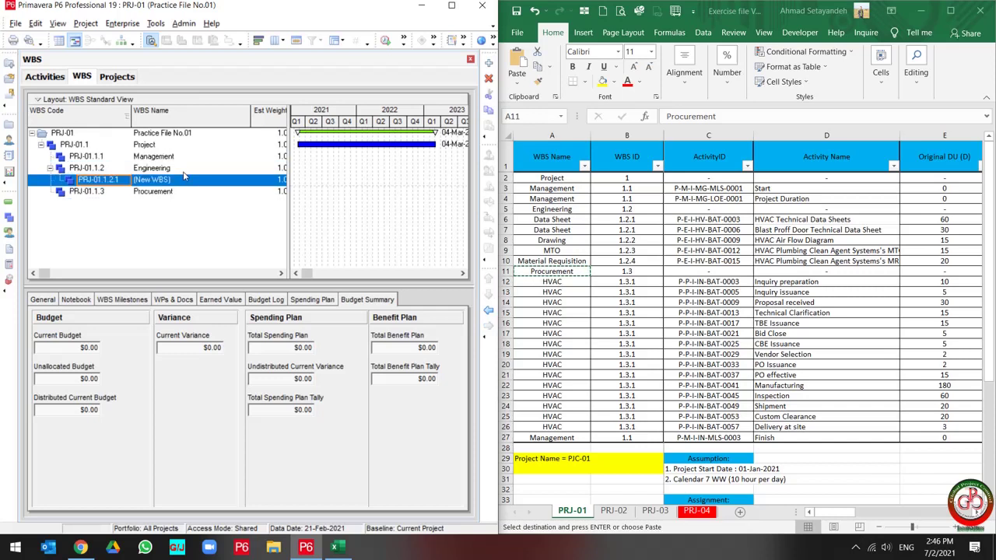
key(Insert)
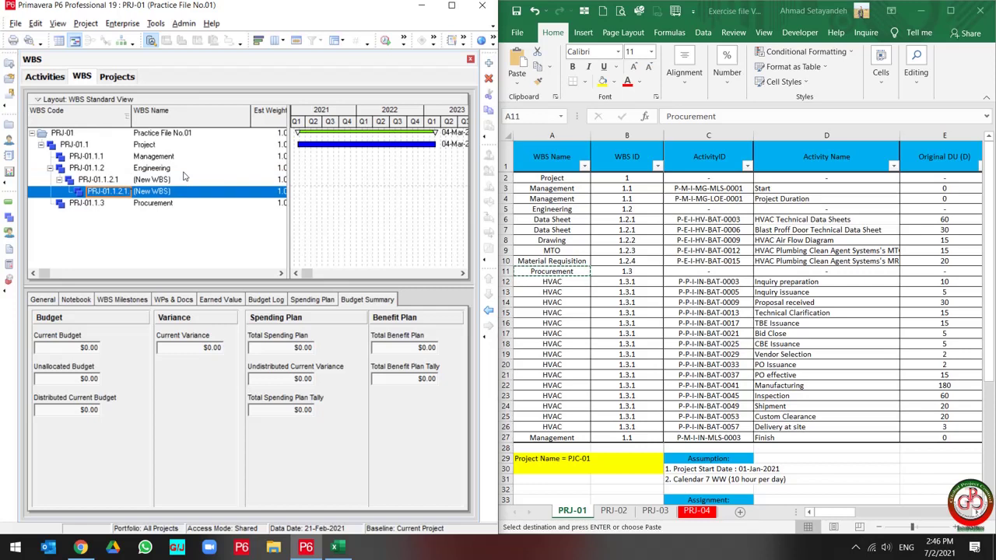
key(ctrl+Left)
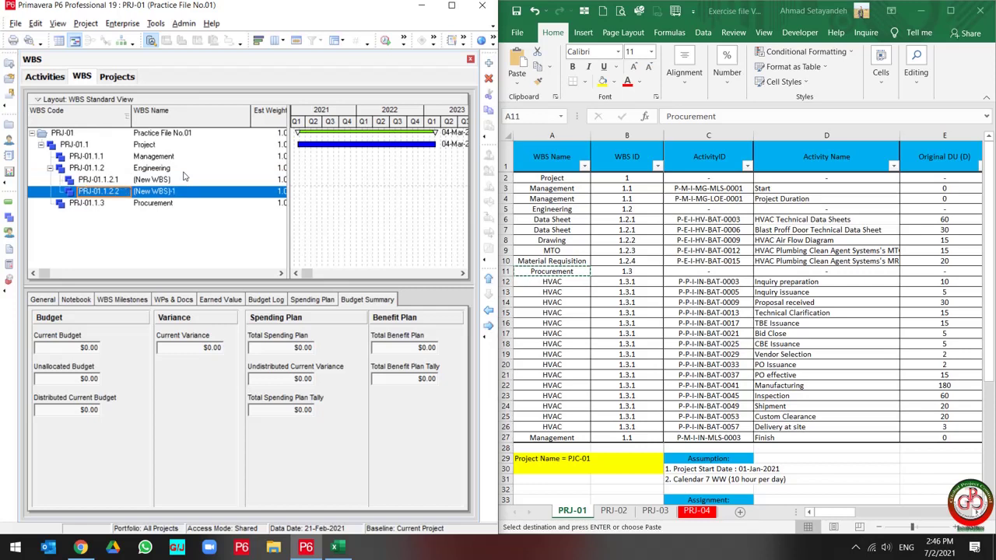
key(Insert)
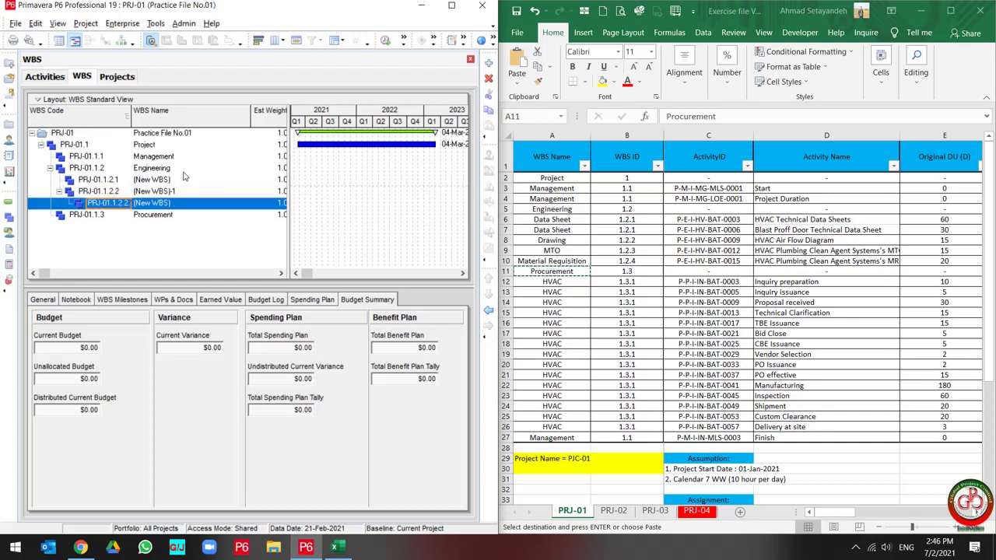
key(ctrl+Left)
key(Delete)
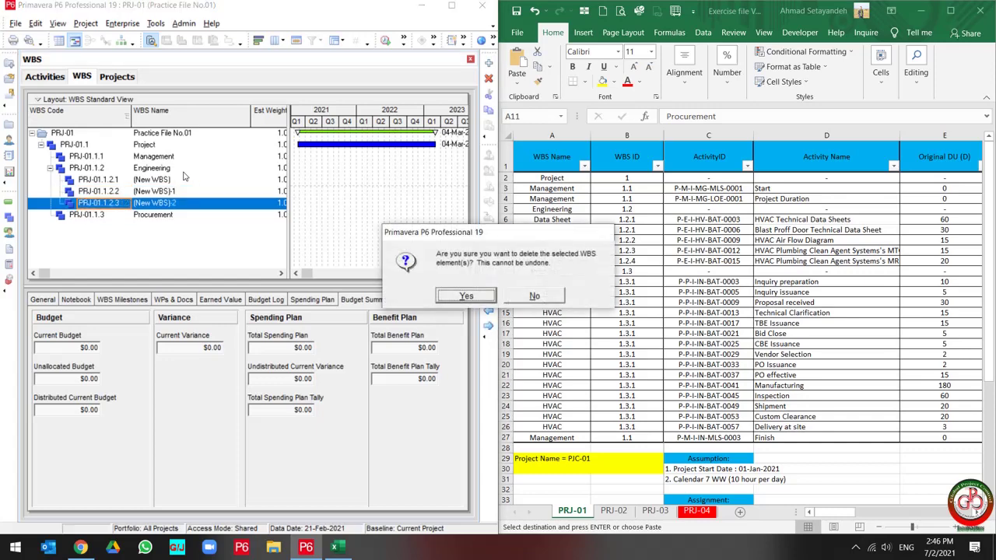
key(Escape)
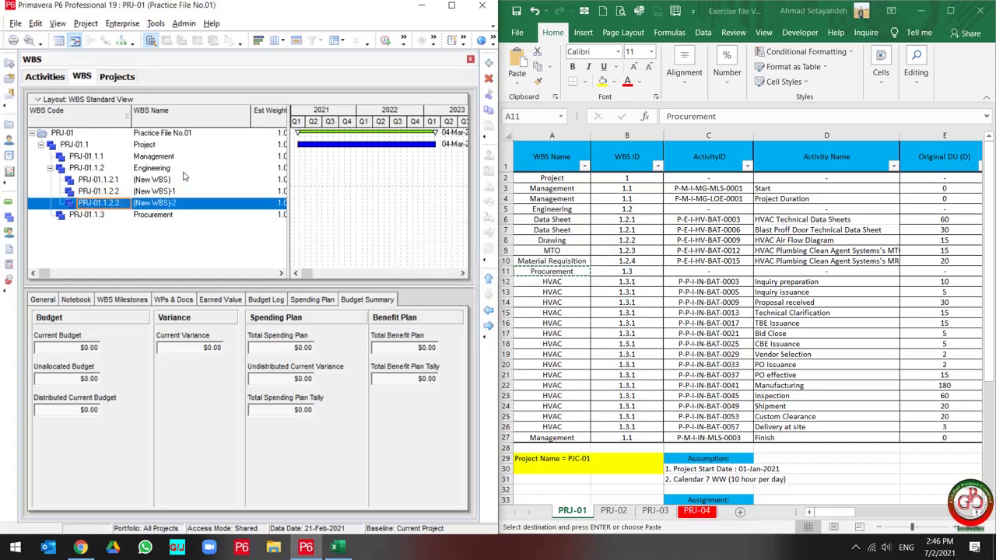
key(Insert)
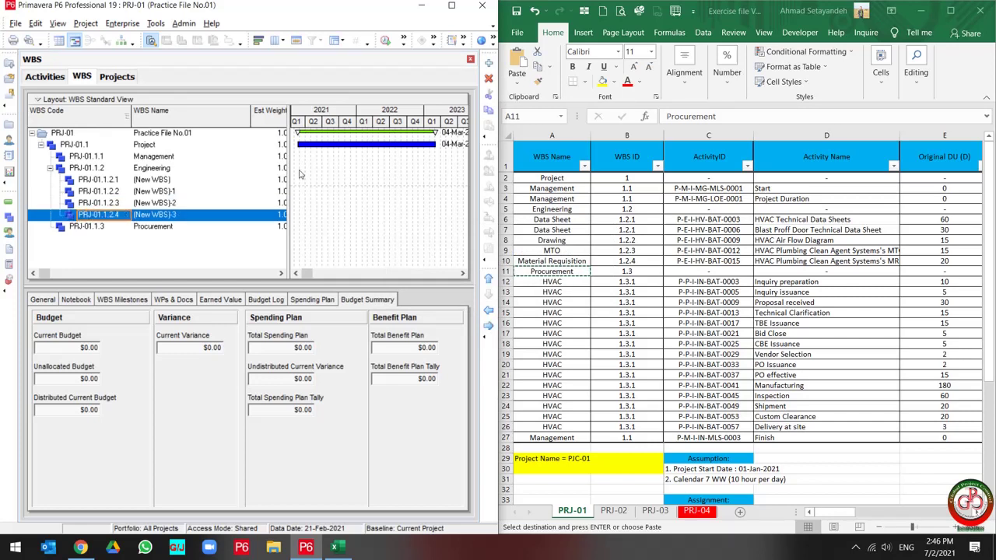
Step: Name the first two elements under Engineering Data Sheet and Drawing, copying the names from the worksheet
click(561, 219)
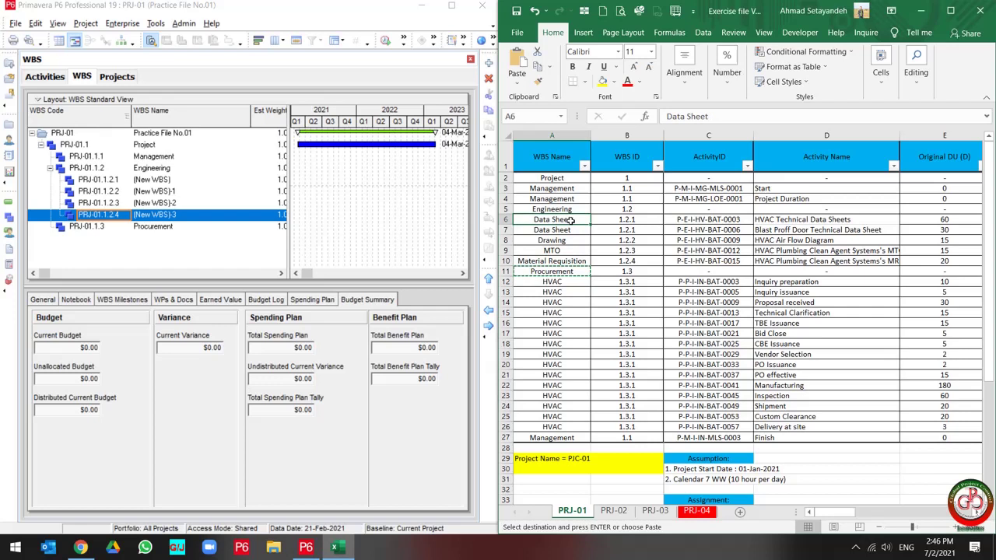
click(196, 191)
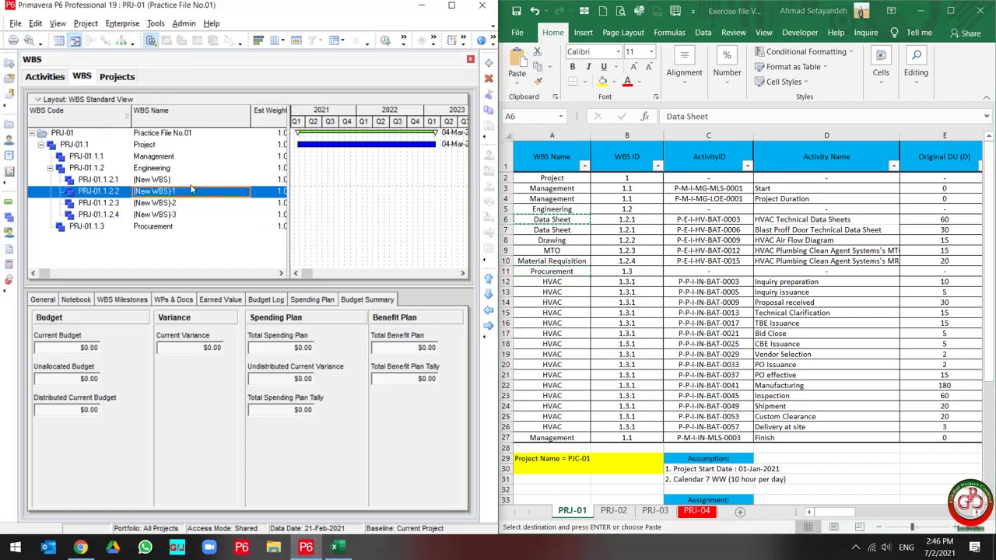
click(194, 184)
key(ctrl+v)
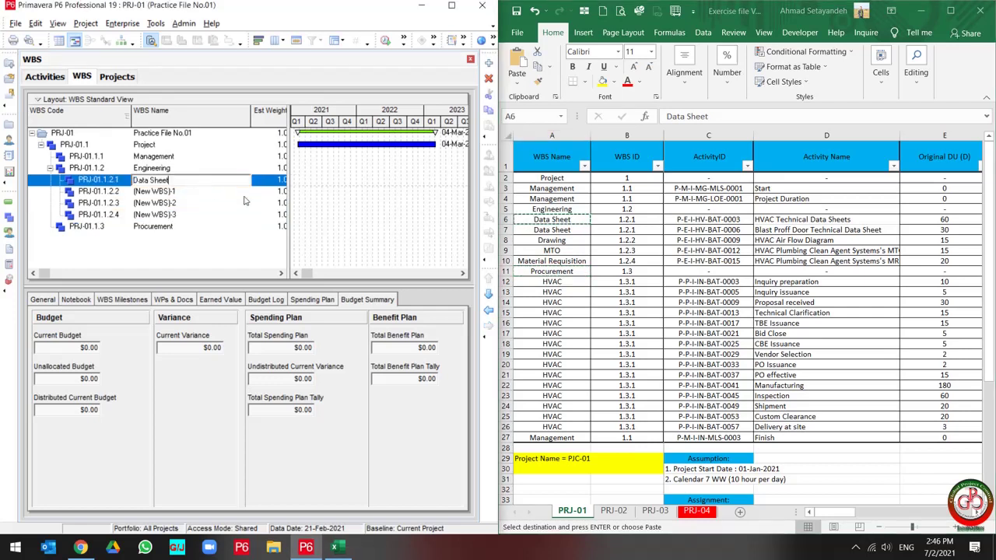
click(564, 234)
click(564, 239)
key(ctrl+c)
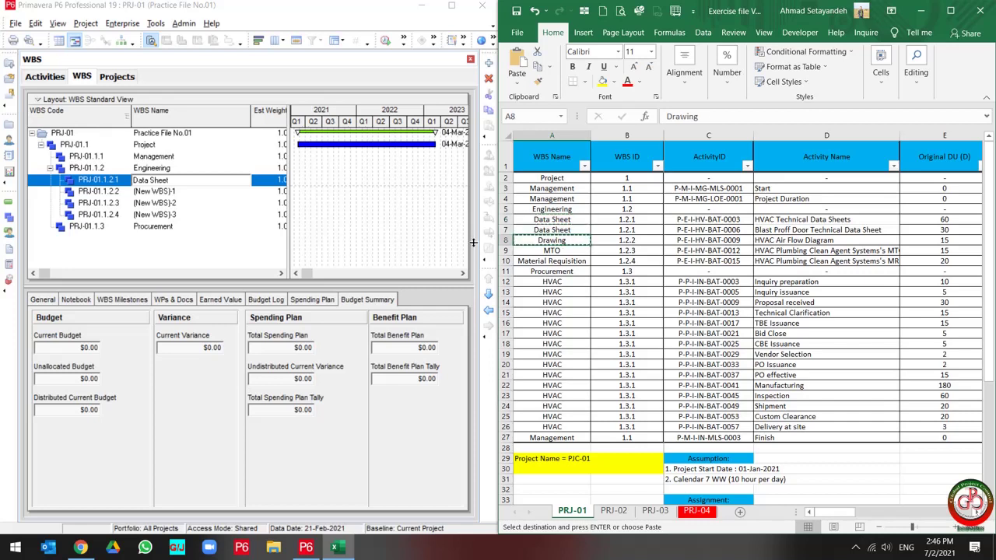
click(196, 194)
key(ctrl+v)
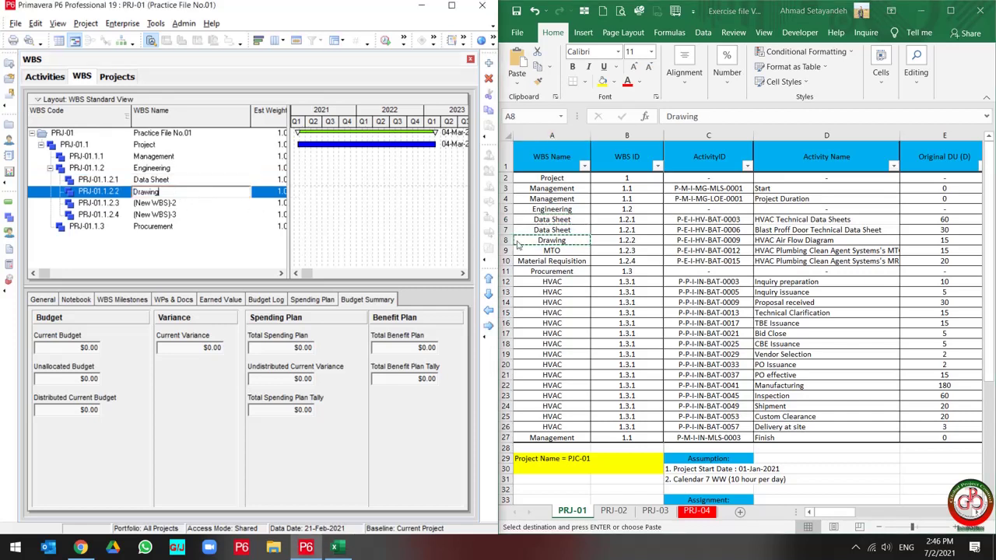
Step: Name the third and fourth elements under Engineering MTO and Material Requisition, copying the names from the worksheet
click(572, 251)
key(ctrl+c)
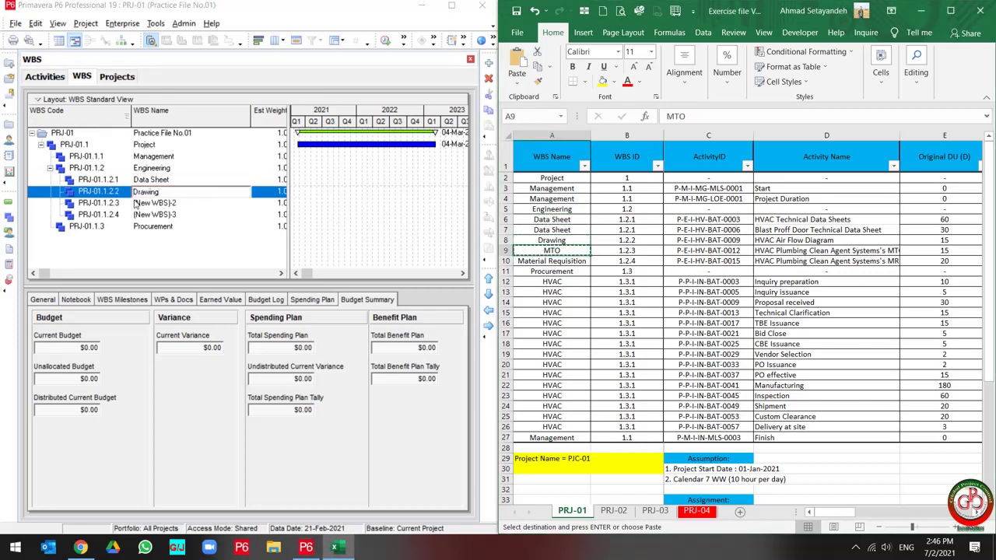
click(194, 203)
key(ctrl+v)
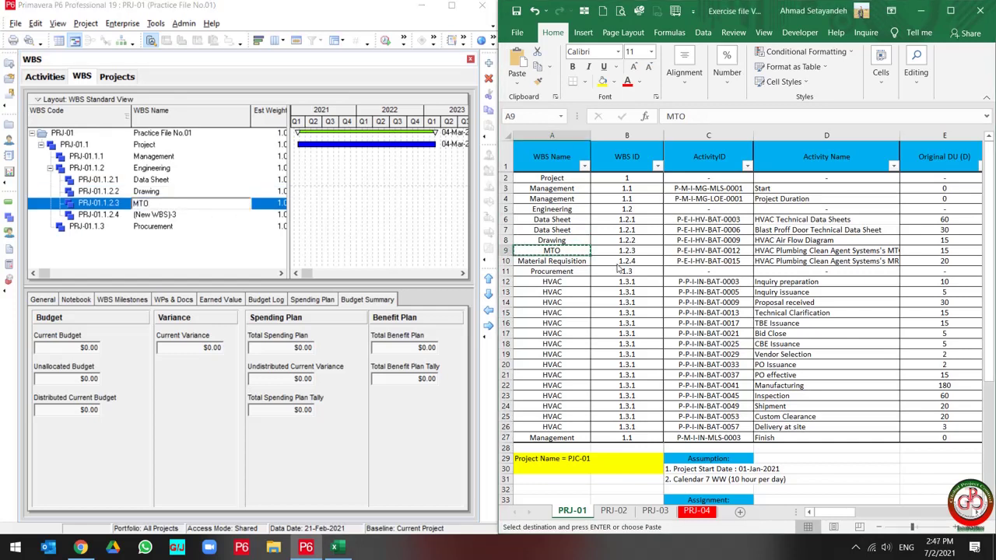
click(576, 263)
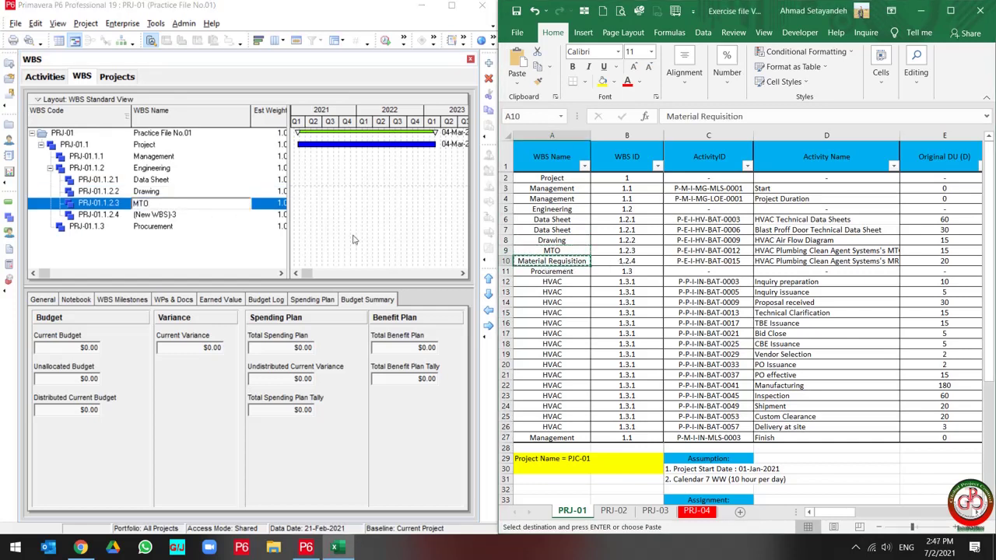
click(189, 216)
key(ctrl+v)
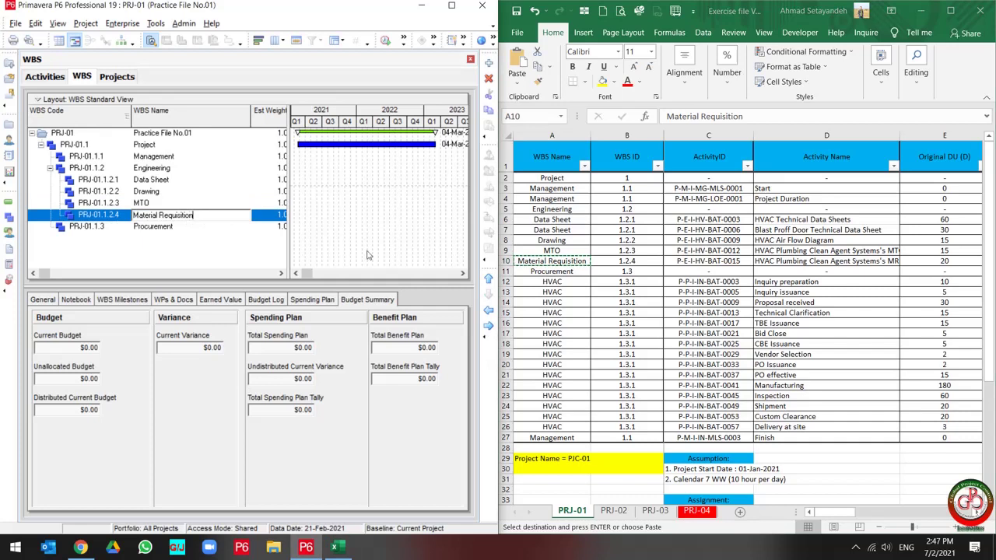
Step: Add a WBS element below Procurement and name it HVAC, copying the name from the worksheet
click(575, 274)
click(190, 227)
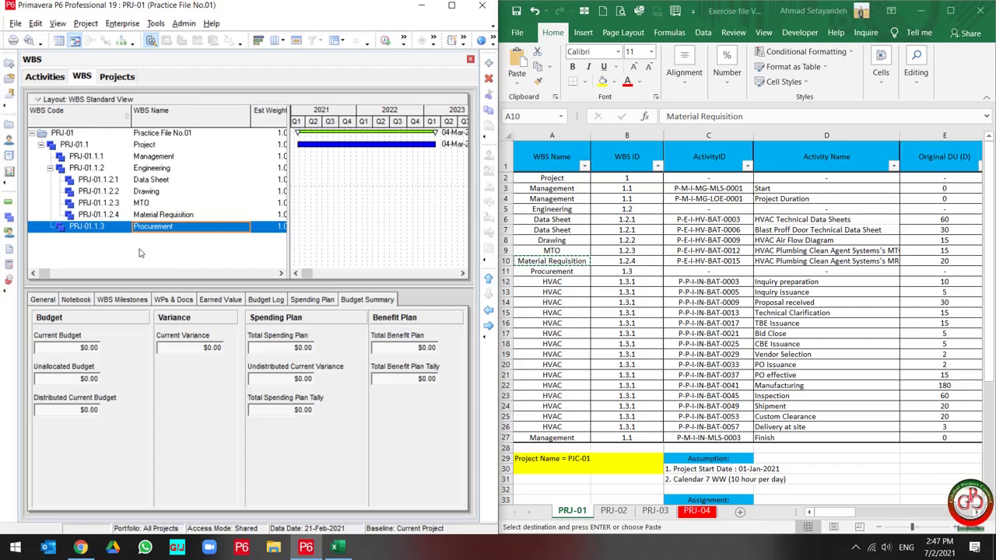
key(Insert)
key(Tab)
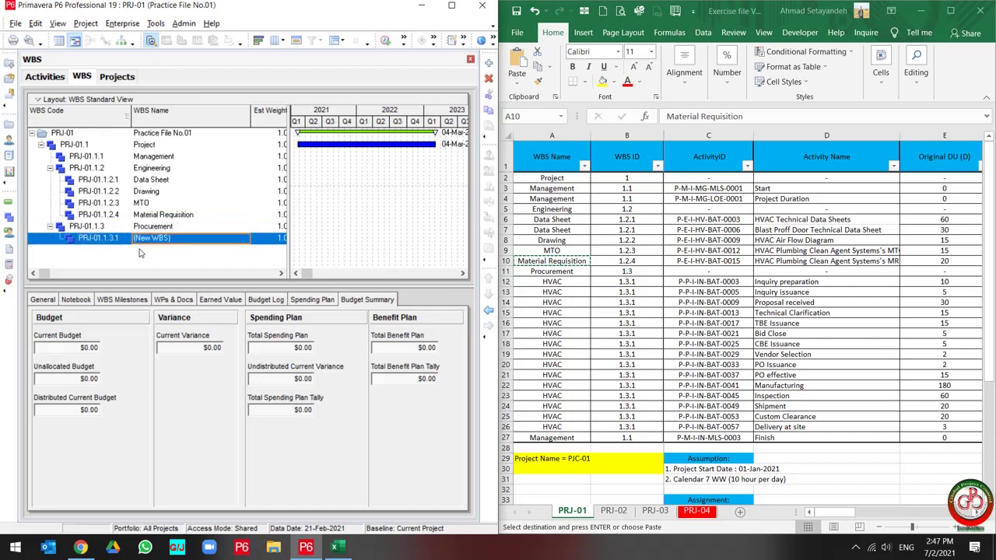
key(F2)
click(569, 281)
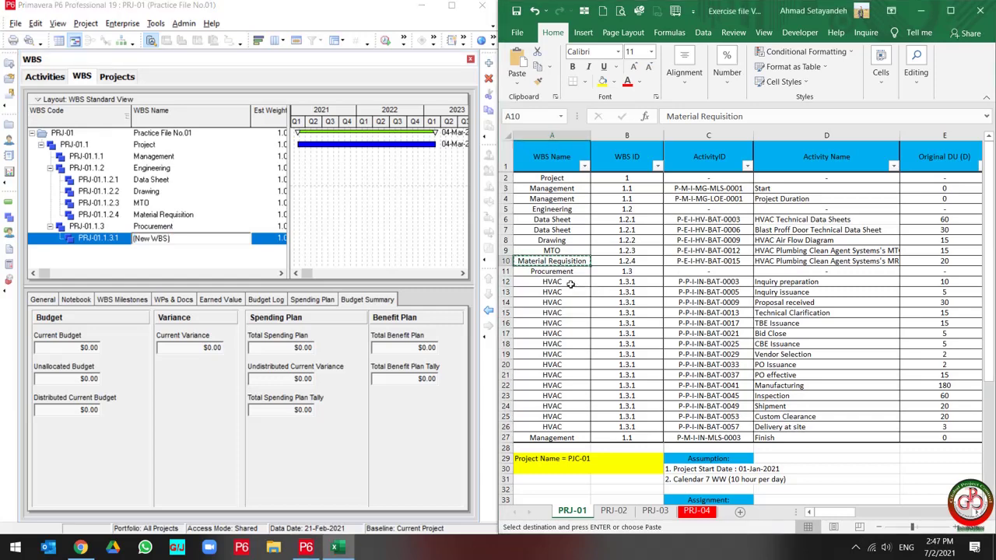
click(163, 238)
key(F2)
key(ctrl+v)
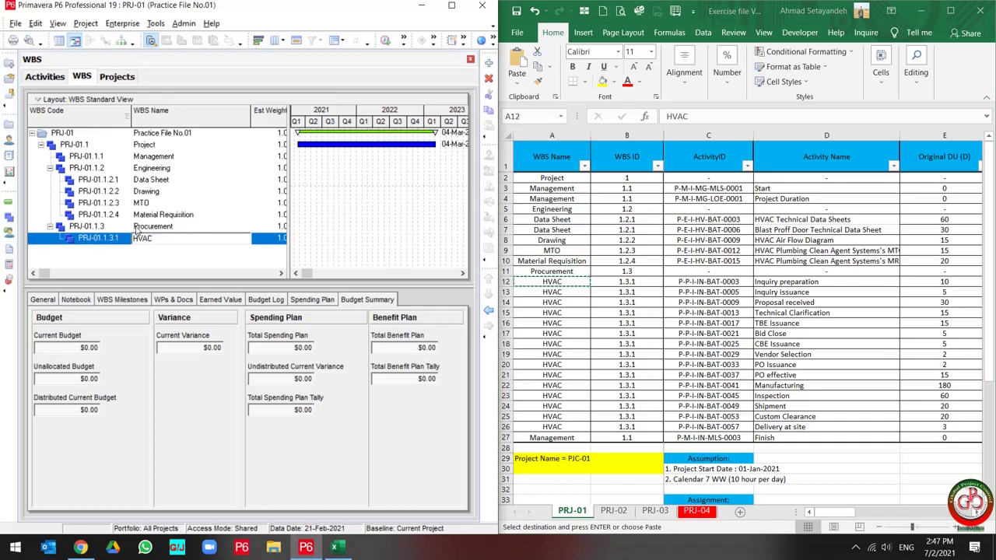
click(136, 226)
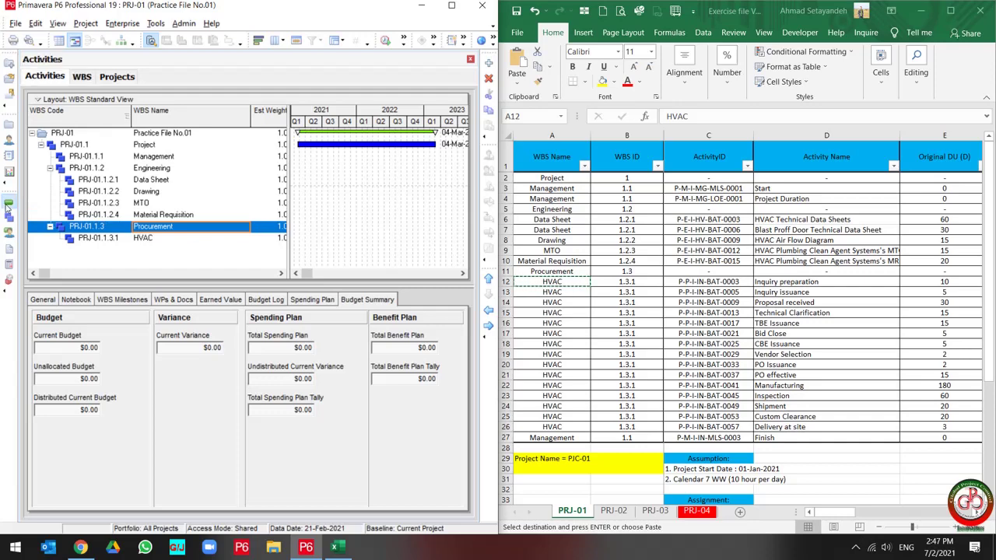
Step: Show the activity list of the project and select the Project WBS band
click(7, 205)
click(128, 199)
scroll(129, 200, down, 3)
scroll(128, 201, up, 3)
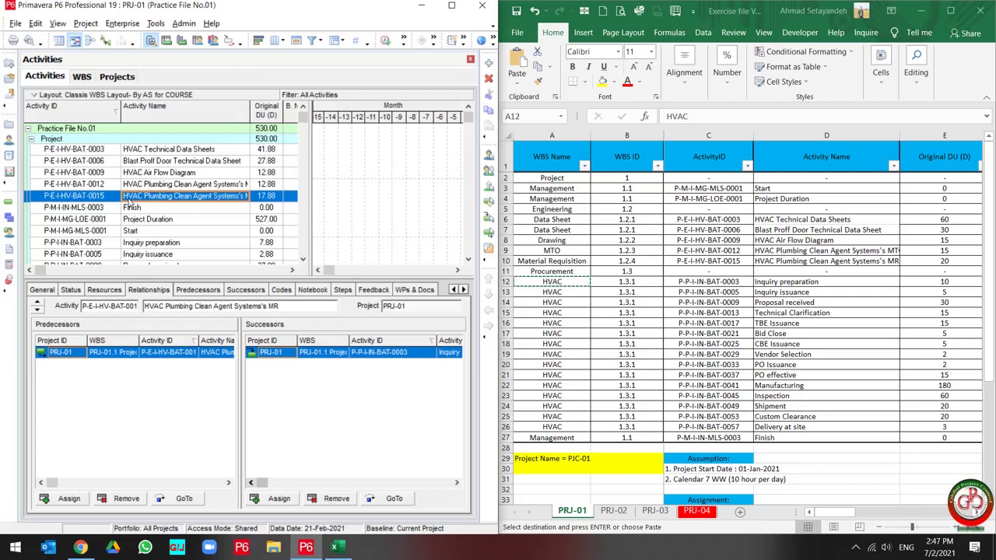
click(154, 143)
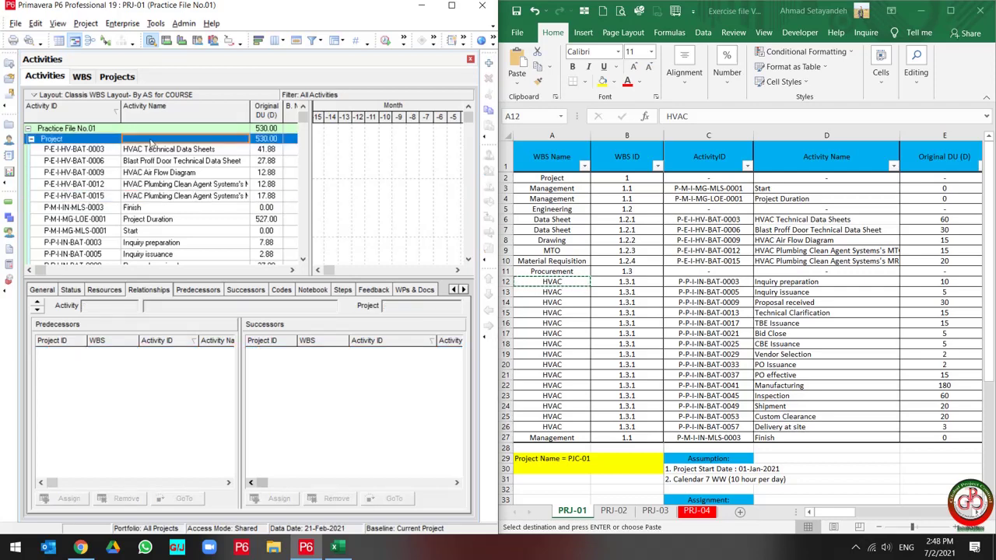
Step: Start an export in Spreadsheet (XLSX) format with the Activities data type for project PRJ-01
click(16, 24)
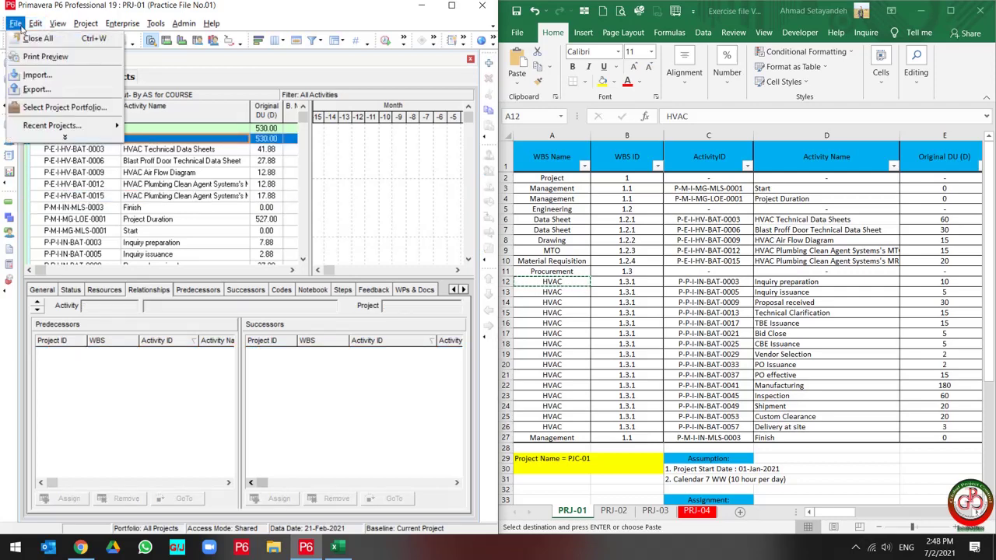
click(41, 89)
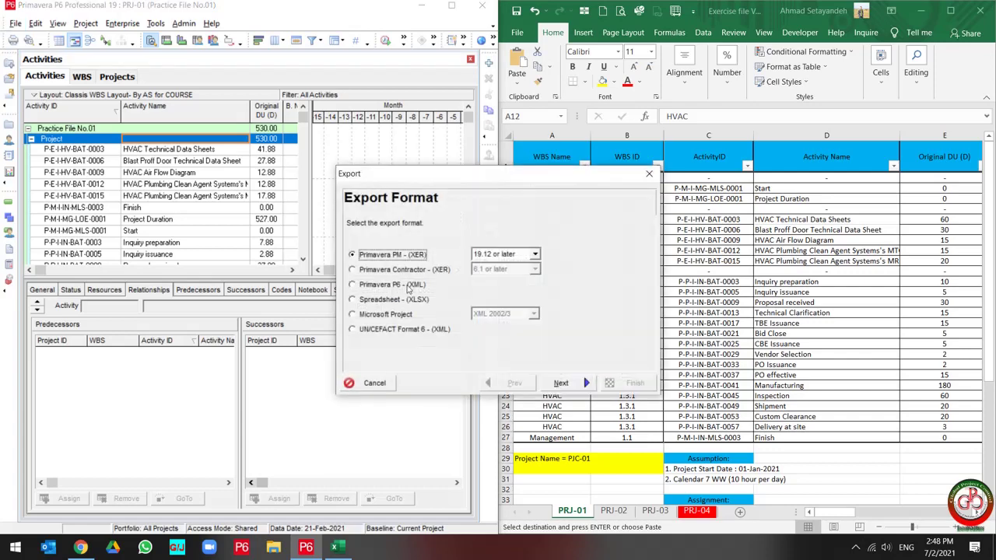
click(397, 299)
click(558, 382)
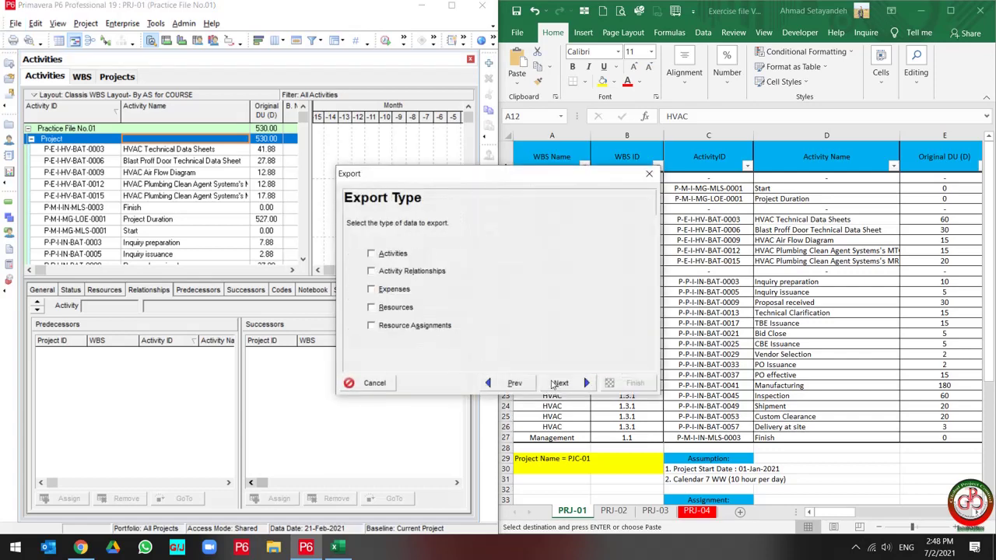
click(391, 257)
click(580, 382)
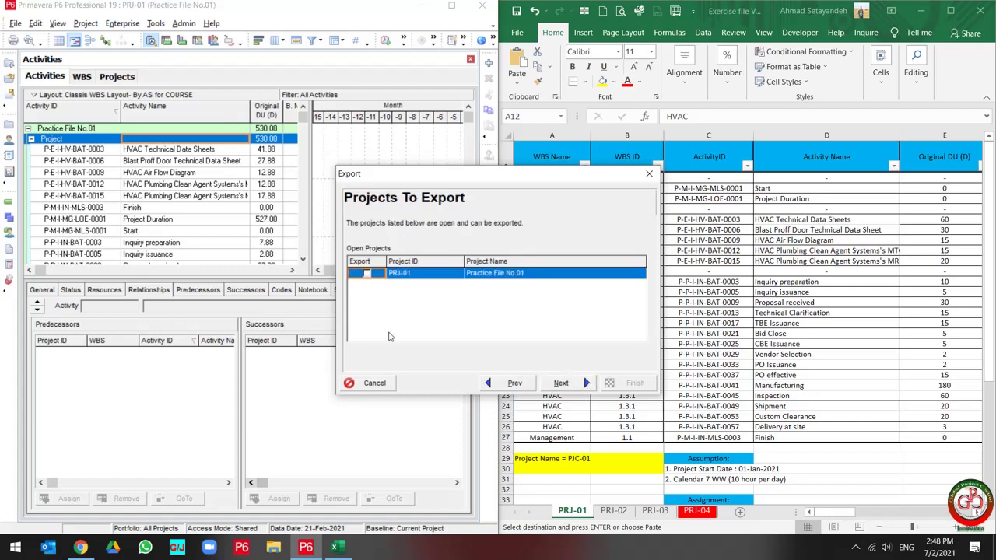
click(367, 274)
click(561, 383)
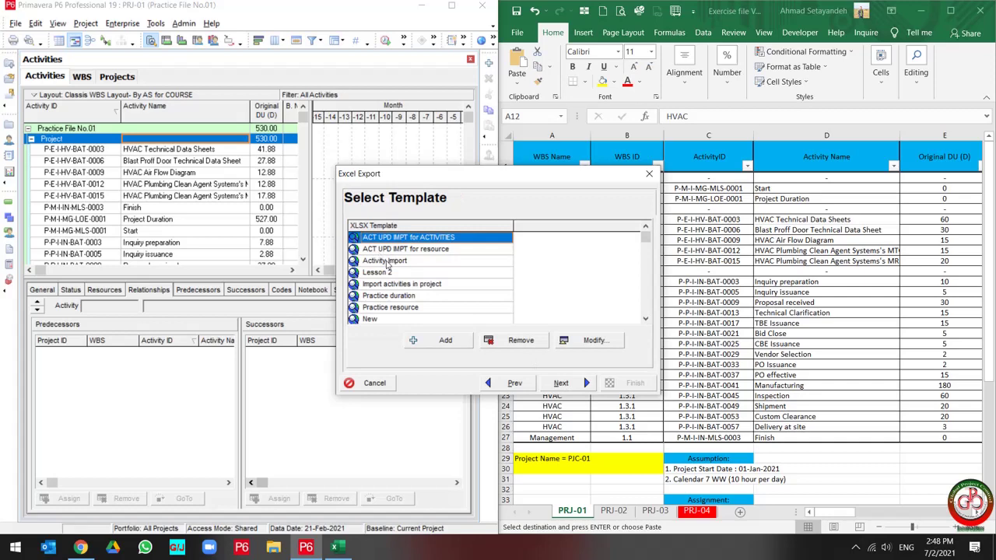
Step: Choose the Activity Import template for the export, reviewing its selected columns and keeping them as they are
click(386, 260)
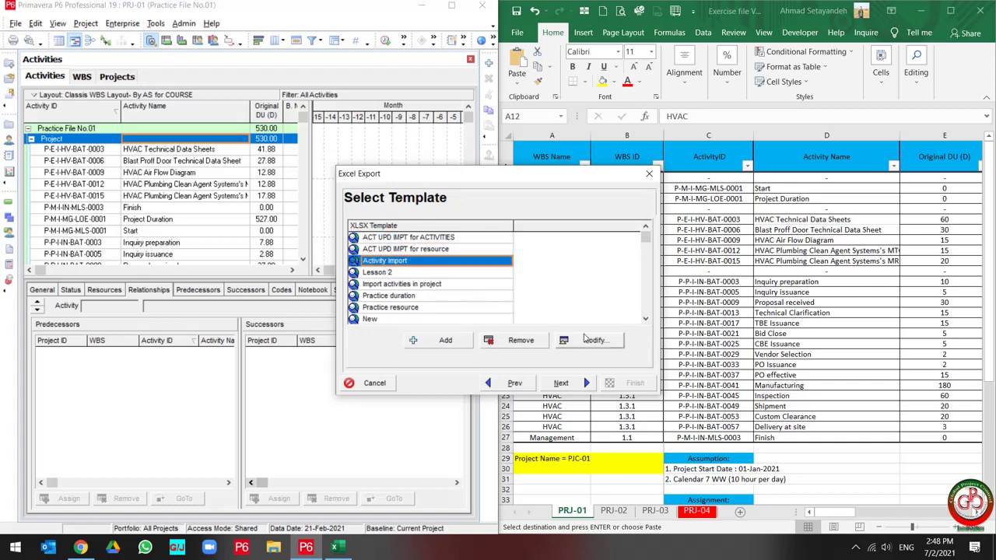
click(595, 341)
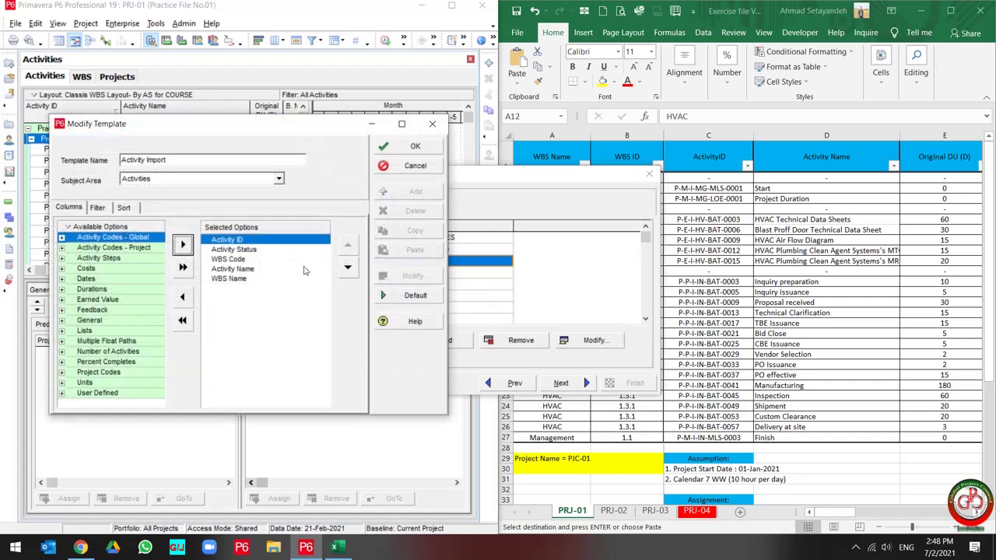
click(241, 279)
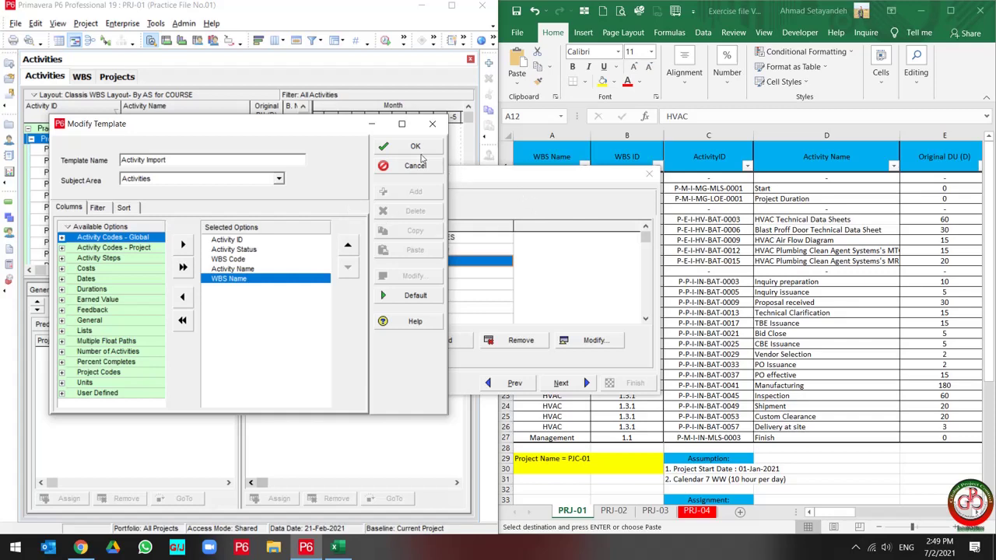
click(416, 148)
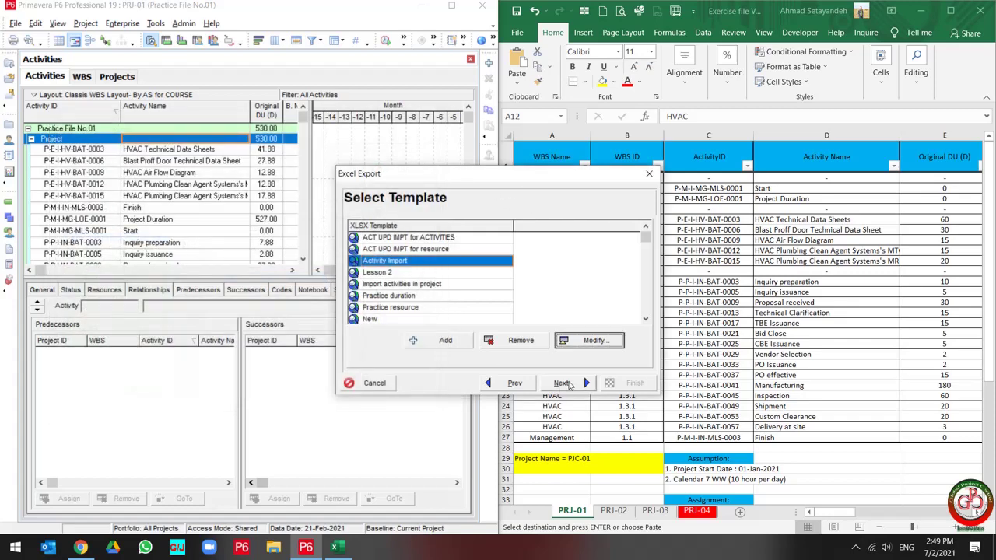
click(562, 383)
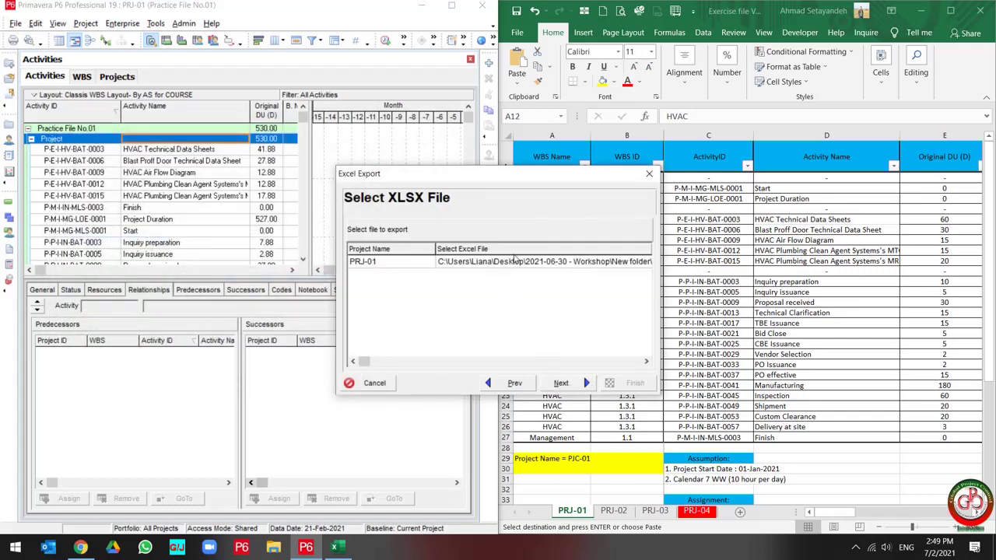
Step: Set the export file to PRJ-01-Activities in the Desktop's WBS folder and complete the export
click(525, 263)
click(563, 262)
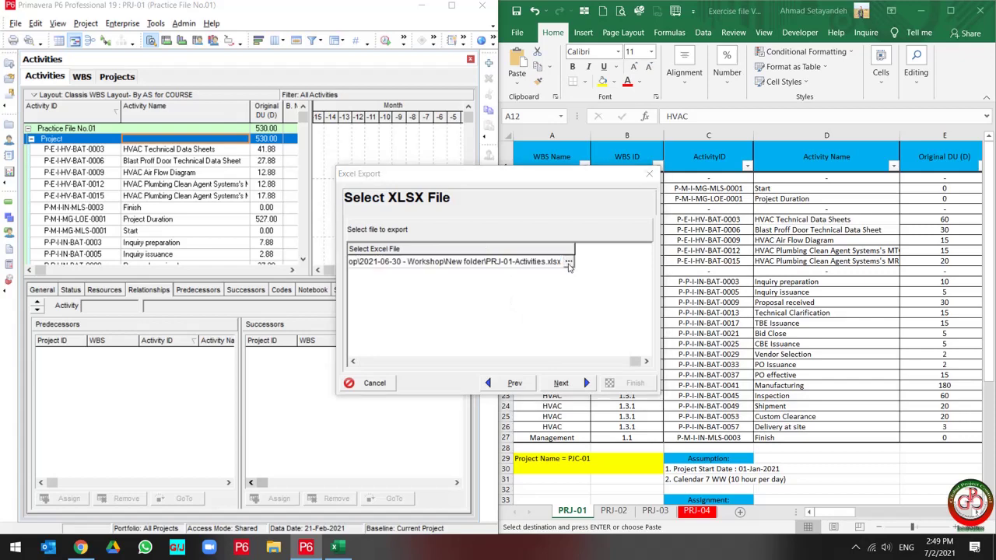
click(569, 264)
click(360, 200)
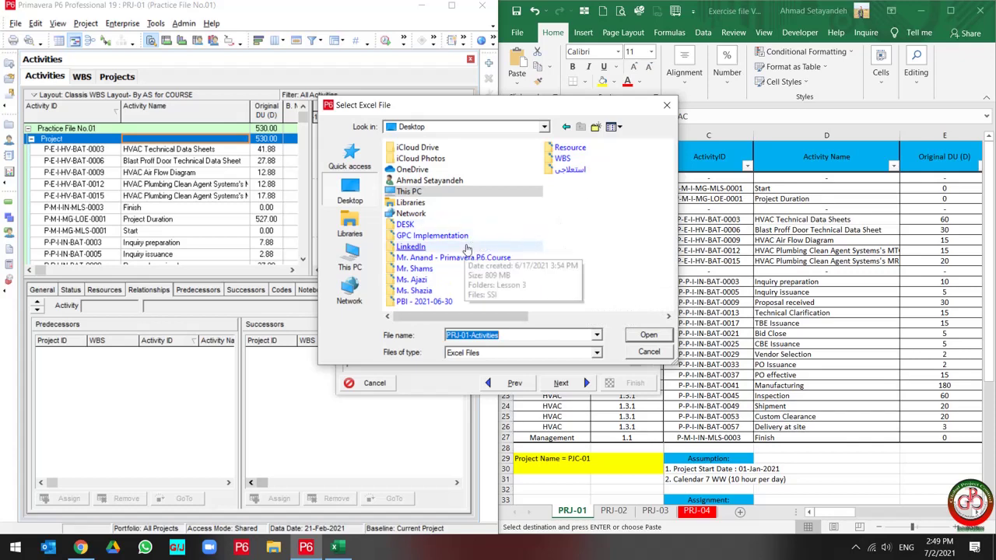
click(572, 158)
double_click(572, 158)
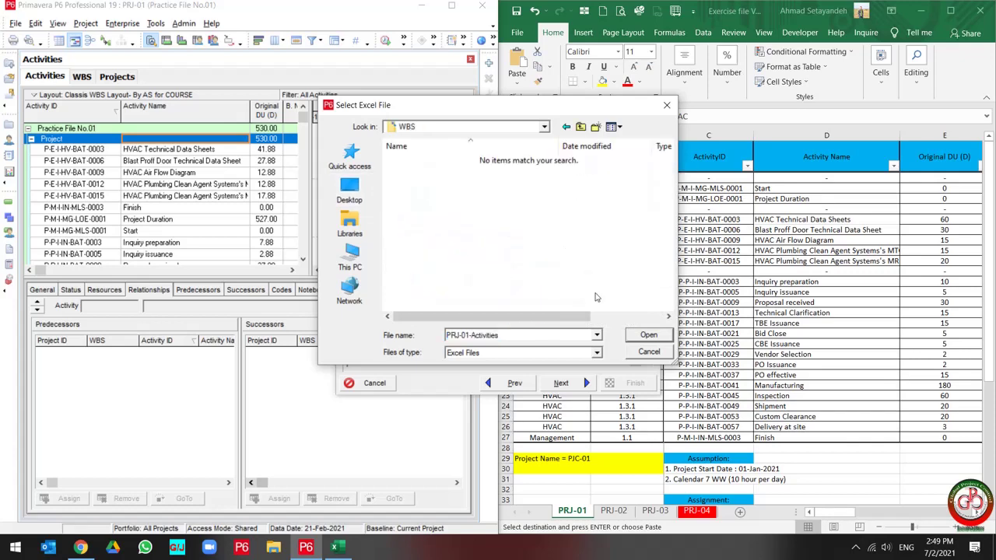
click(648, 334)
click(578, 387)
click(633, 383)
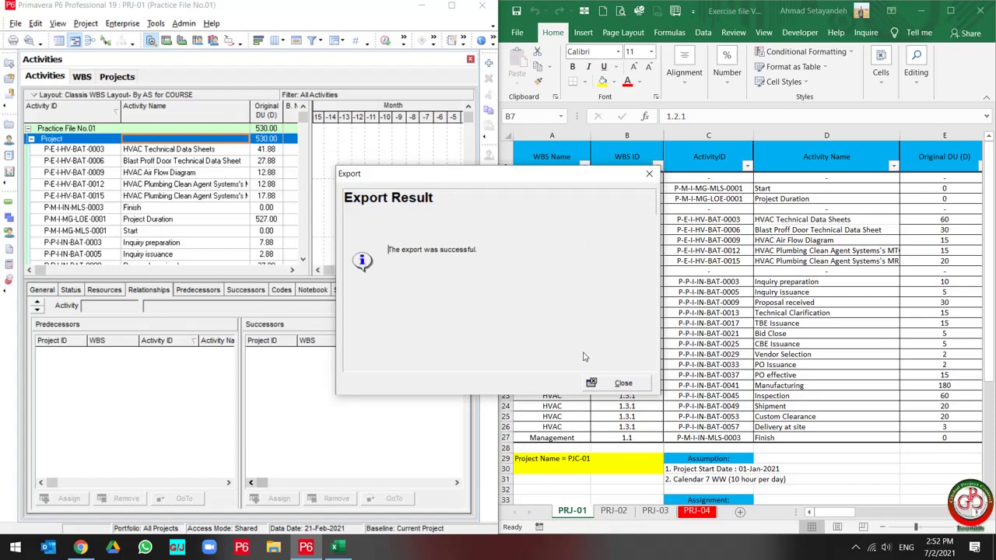
click(618, 382)
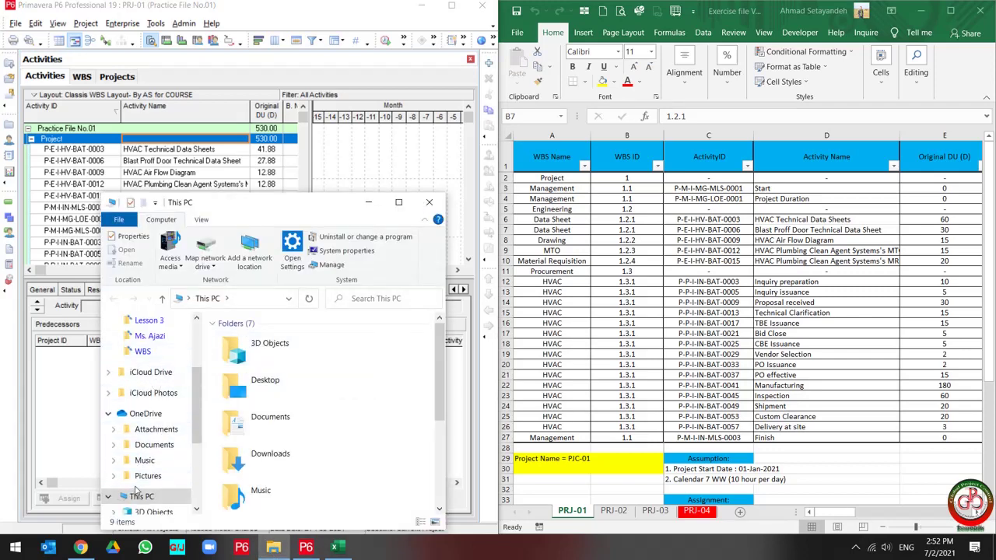
Step: Open the exported PRJ-01-Activities workbook from the Desktop's WBS folder and place it beside the exercise sheet
scroll(154, 400, up, 2)
click(155, 321)
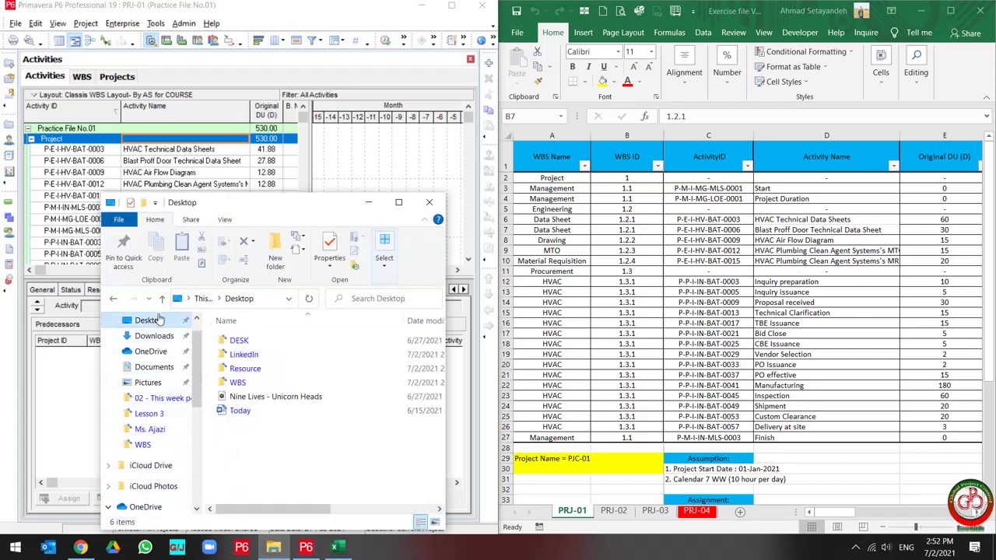
click(259, 387)
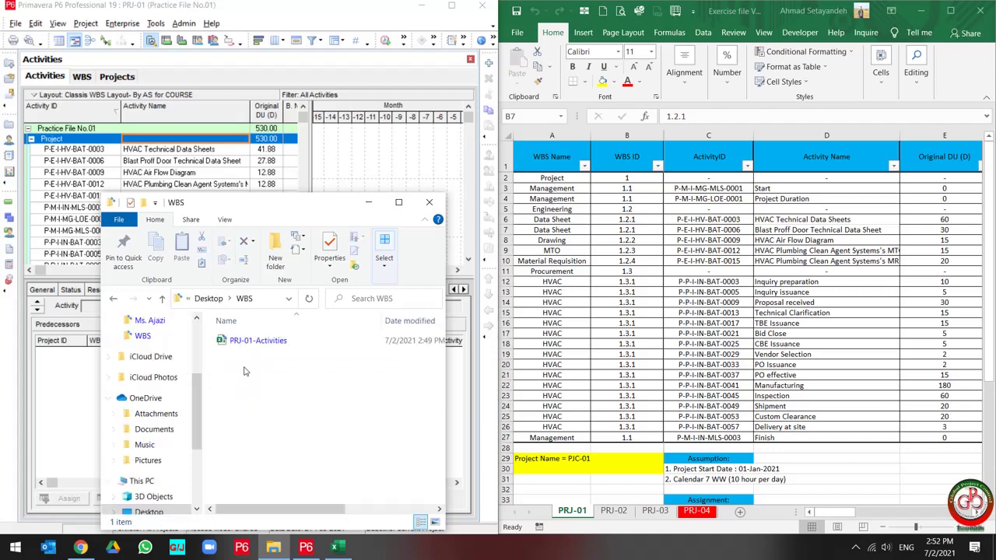
click(240, 343)
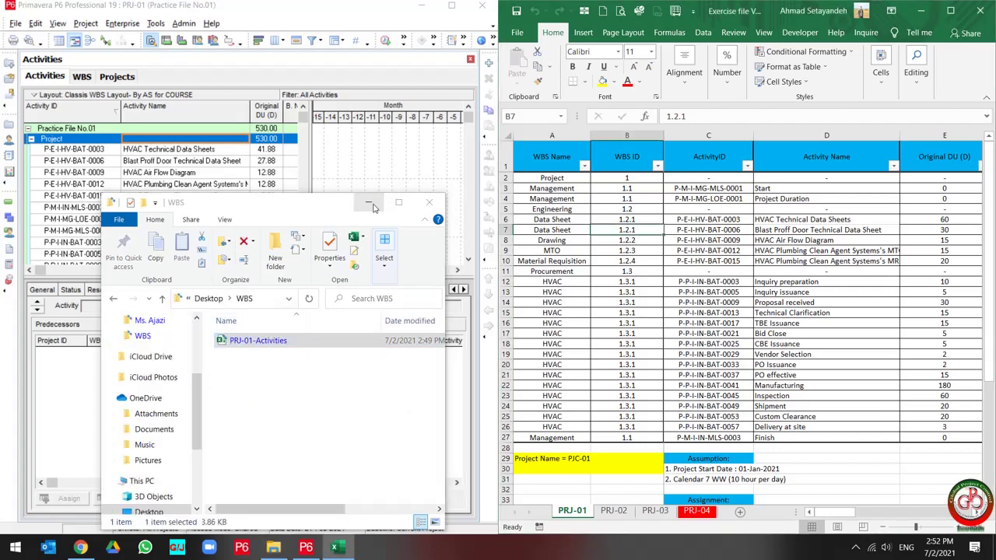
key(alt+F4)
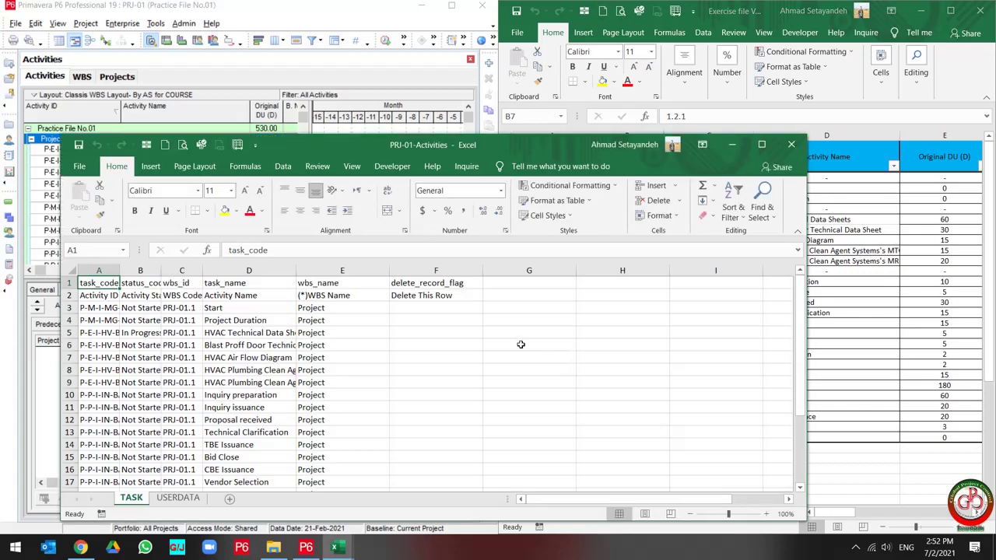
key(super+Left)
click(360, 259)
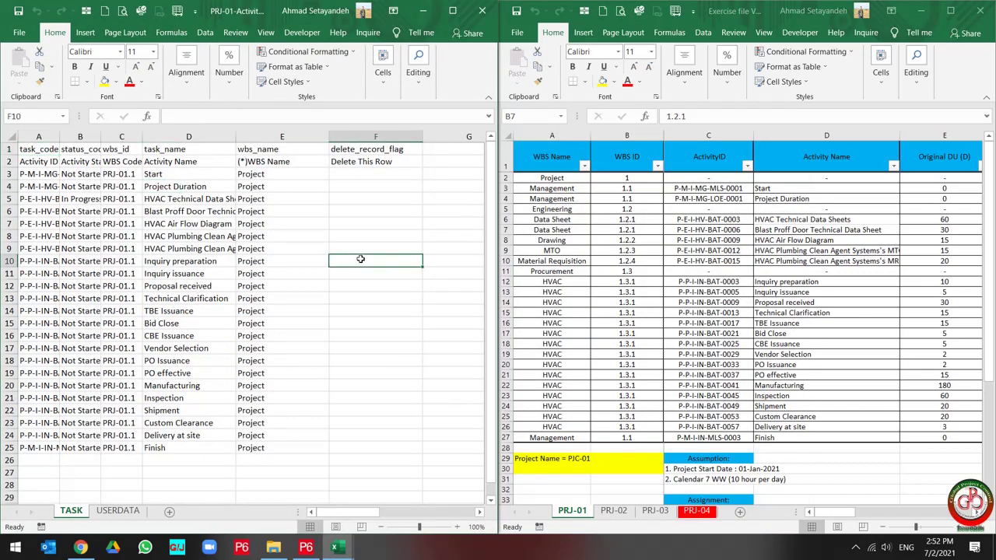
Step: Fit the widths of columns A to F on the TASK sheet to their contents
drag(376, 137, 45, 138)
double_click(60, 137)
click(135, 199)
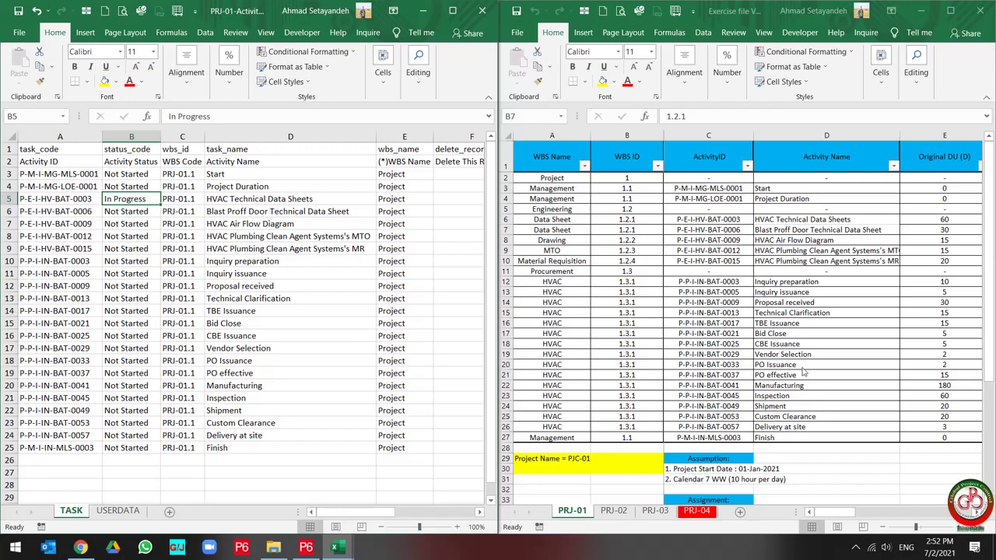
click(673, 247)
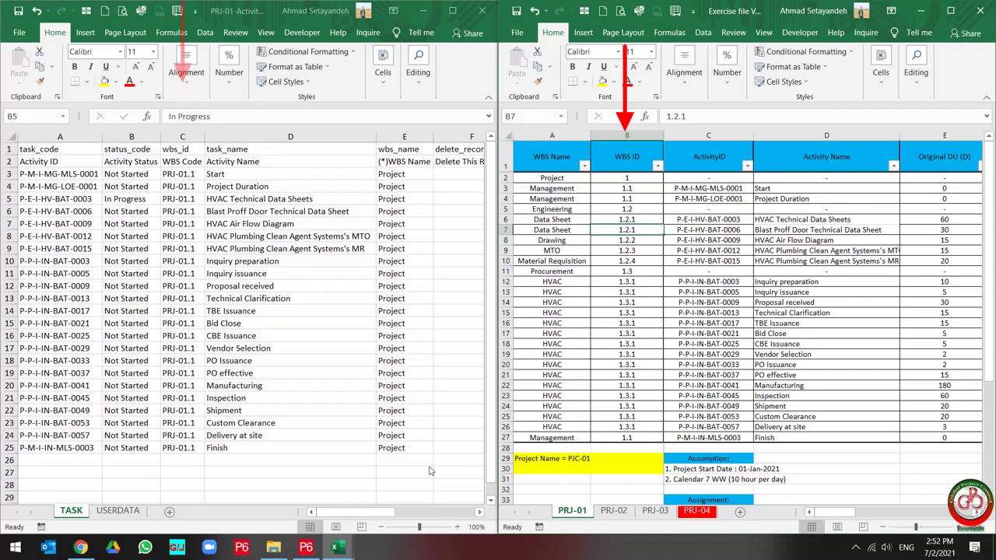
Step: Switch to Primavera P6 and copy all WBS elements from PRJ-01.1 through PRJ-01.1.3.1
mouse_move(302, 551)
click(306, 487)
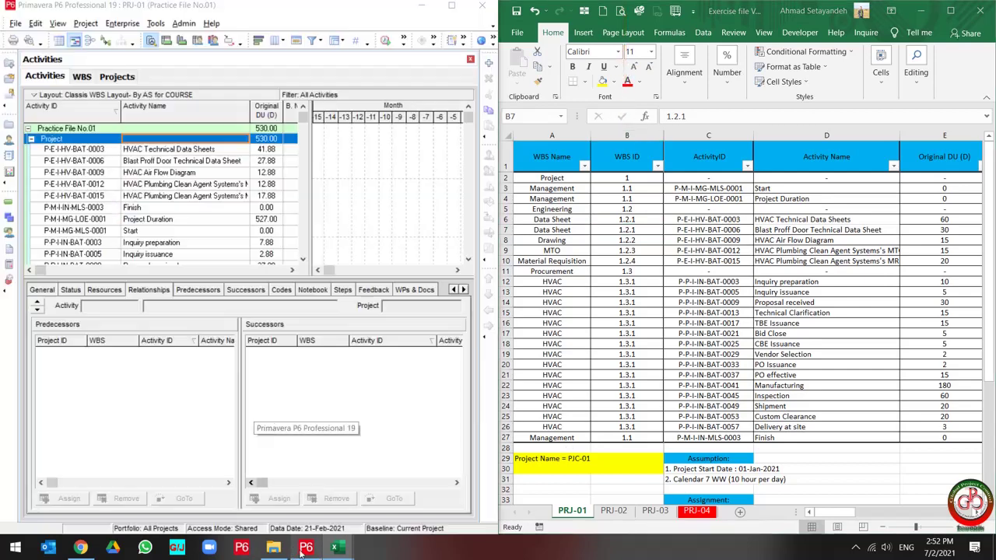
click(10, 217)
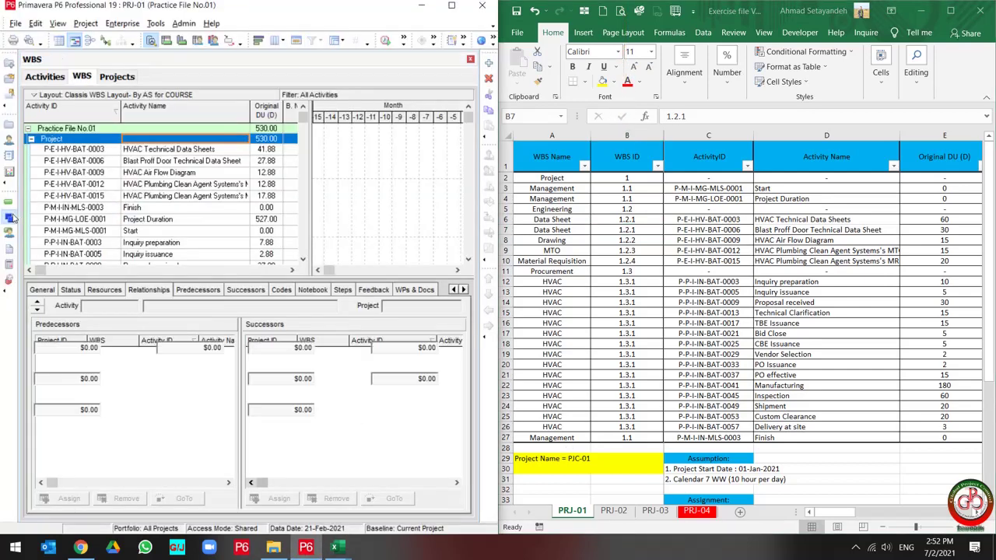
click(87, 134)
click(87, 144)
click(89, 238)
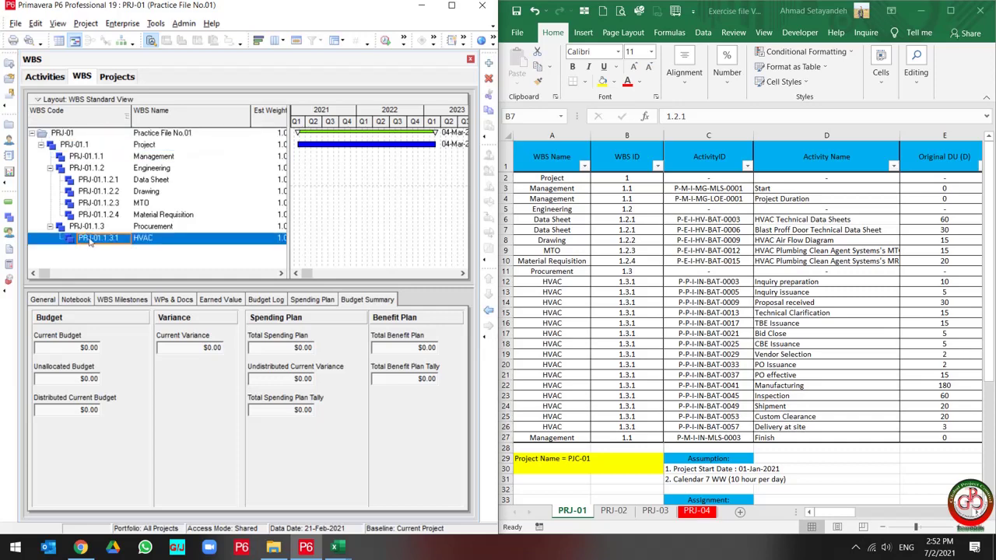
shift+click(105, 145)
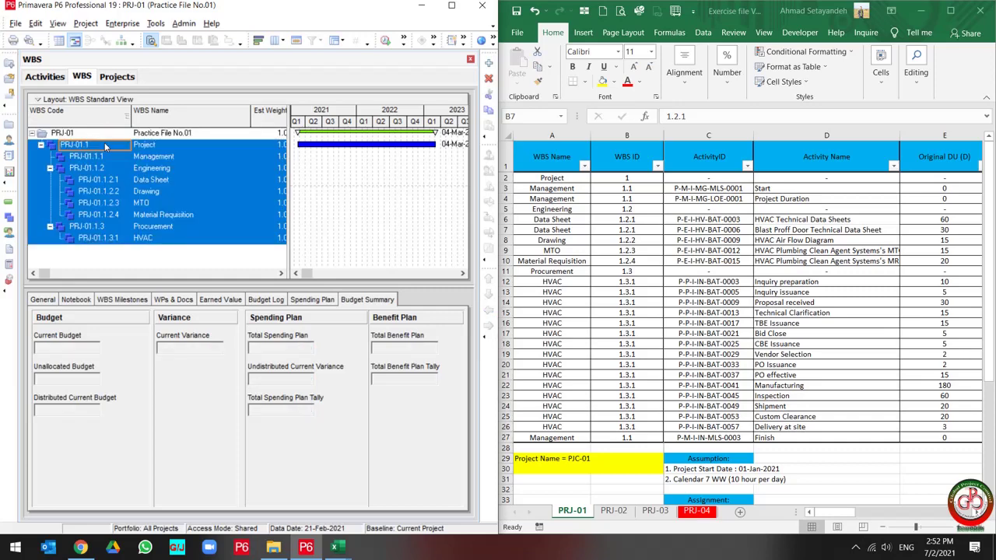
right_click(111, 157)
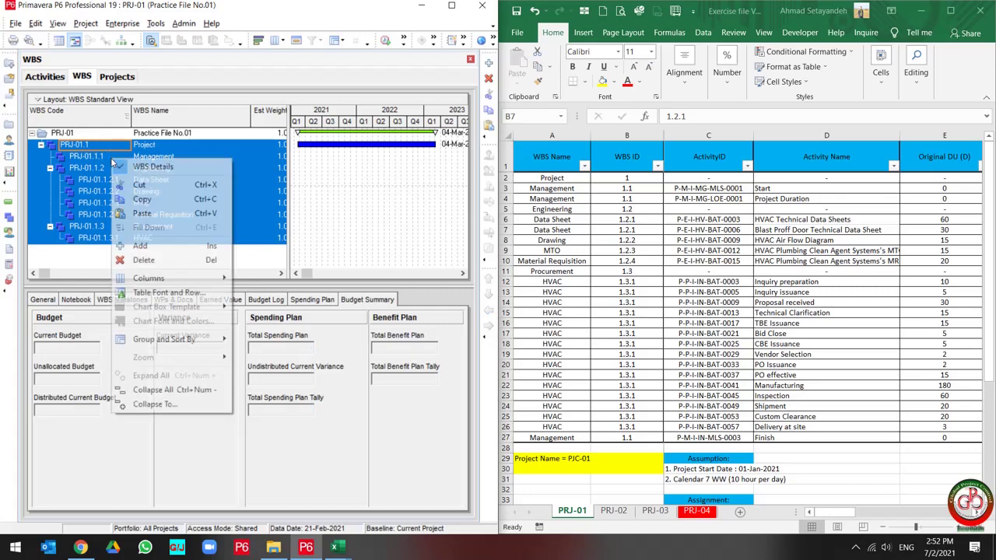
click(141, 199)
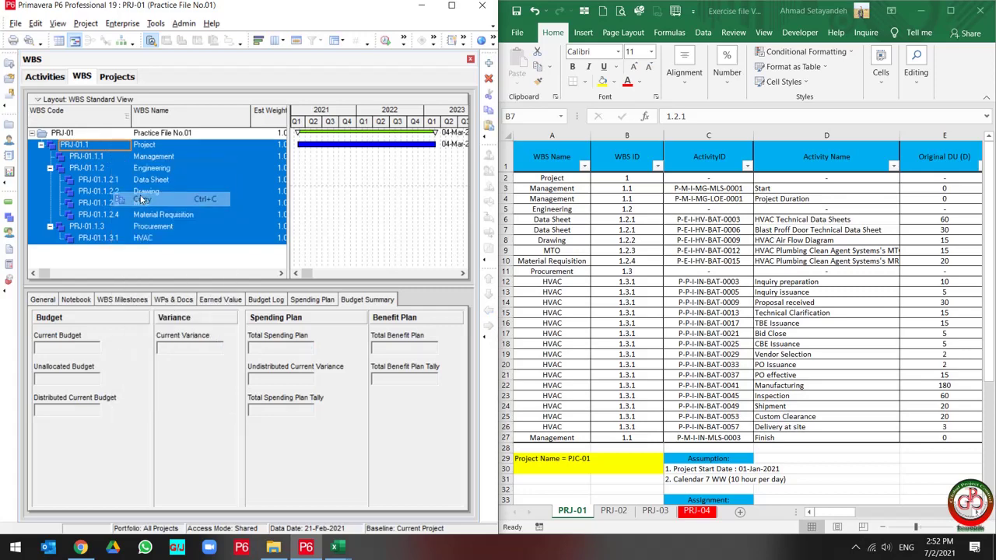
Step: Paste the WBS list at cell A27 of the exported TASK sheet and clear its Est Weight column
click(421, 6)
click(65, 472)
key(ctrl+v)
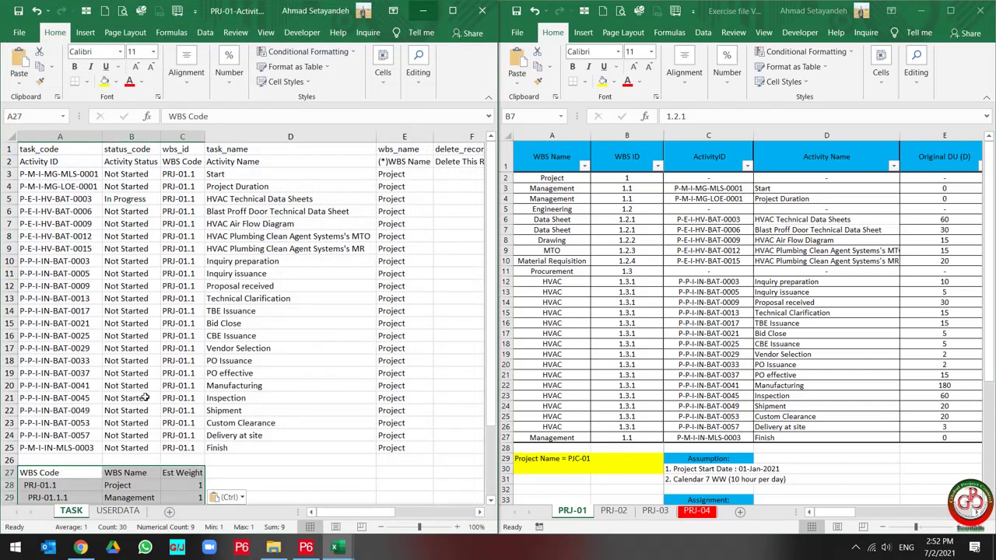
scroll(145, 398, down, 4)
drag(193, 322, 188, 435)
key(Delete)
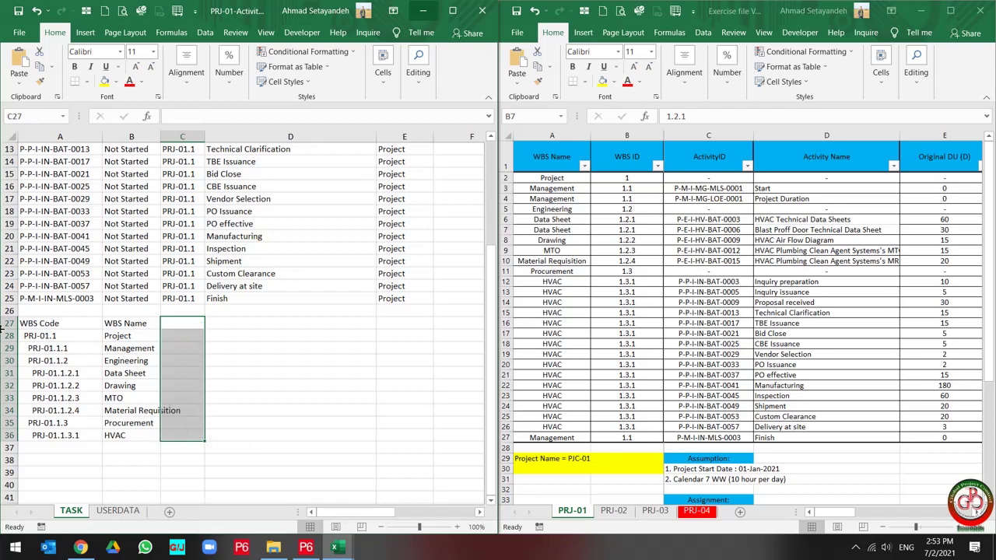
Step: Remove all spaces from the WBS codes in A28:A36 of the TASK sheet by replacing them with nothing
drag(65, 327, 62, 437)
scroll(157, 356, up, 4)
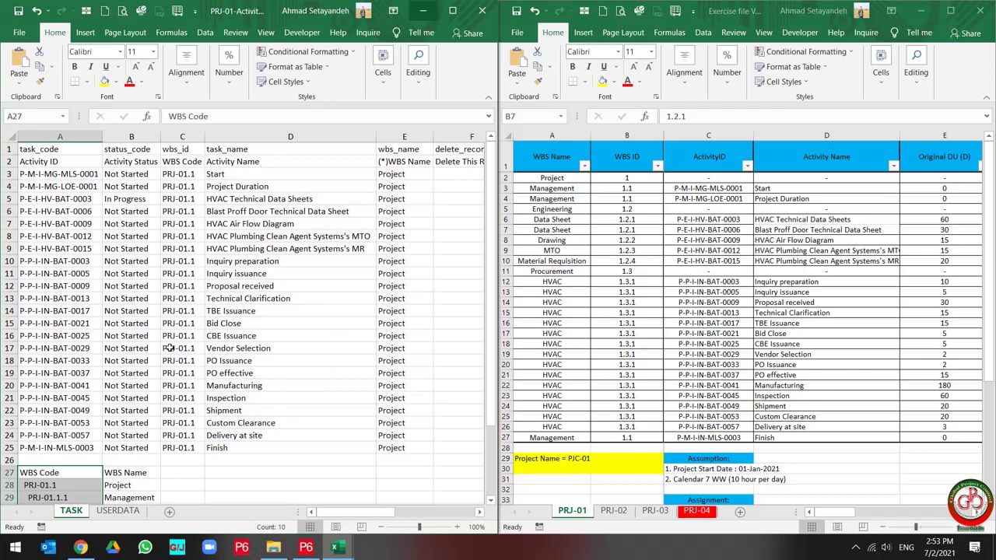
scroll(165, 350, down, 4)
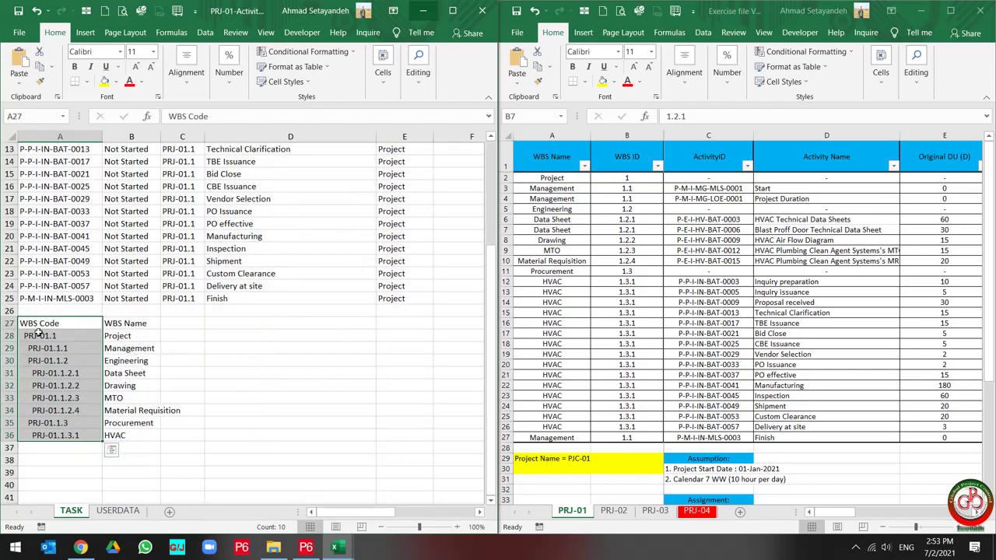
drag(45, 335, 35, 437)
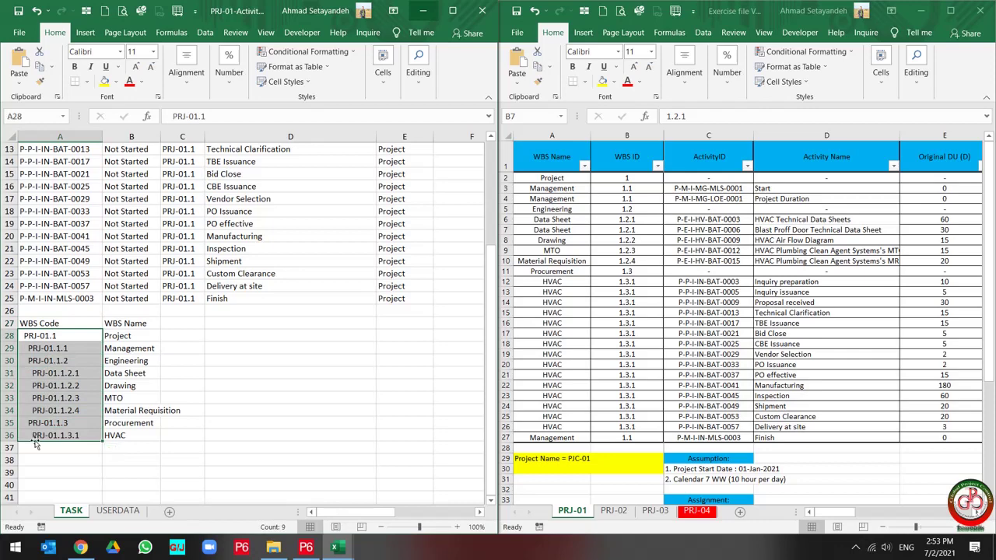
double_click(28, 387)
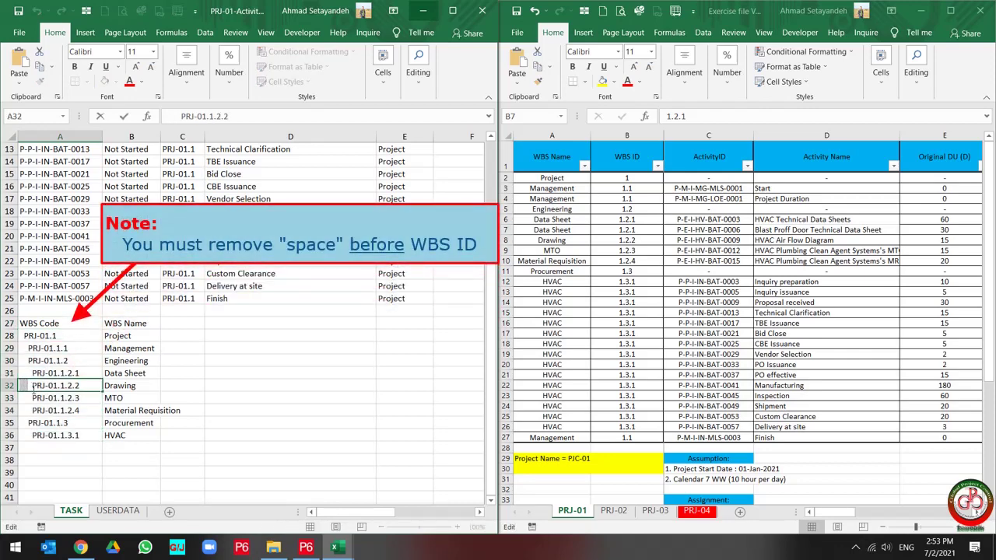
click(32, 399)
drag(41, 336, 41, 443)
key(ctrl+f)
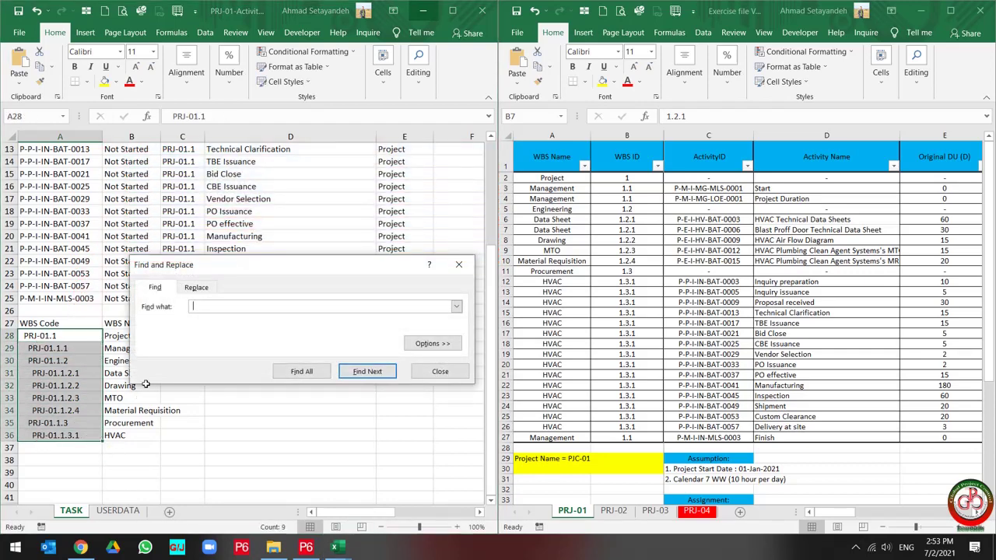
click(196, 288)
click(164, 372)
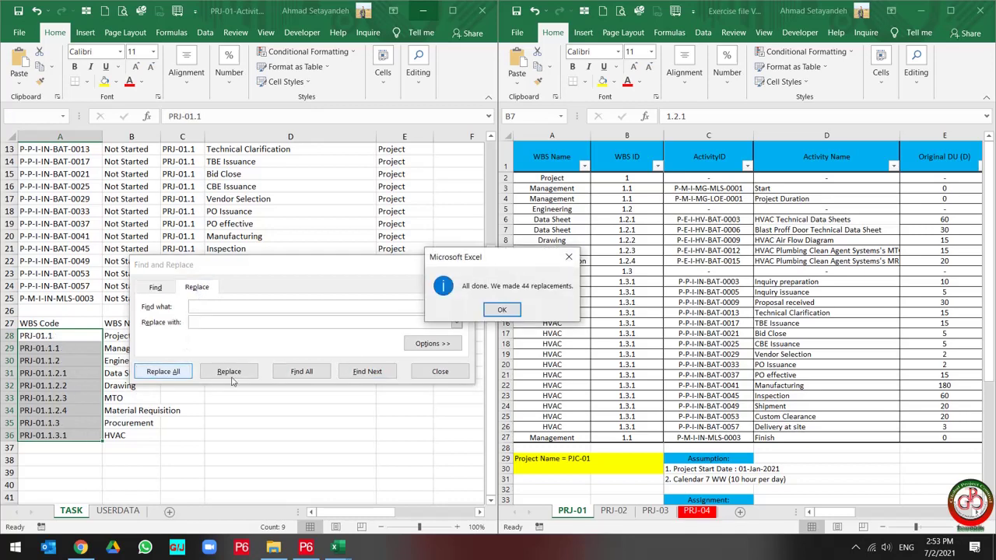
click(502, 310)
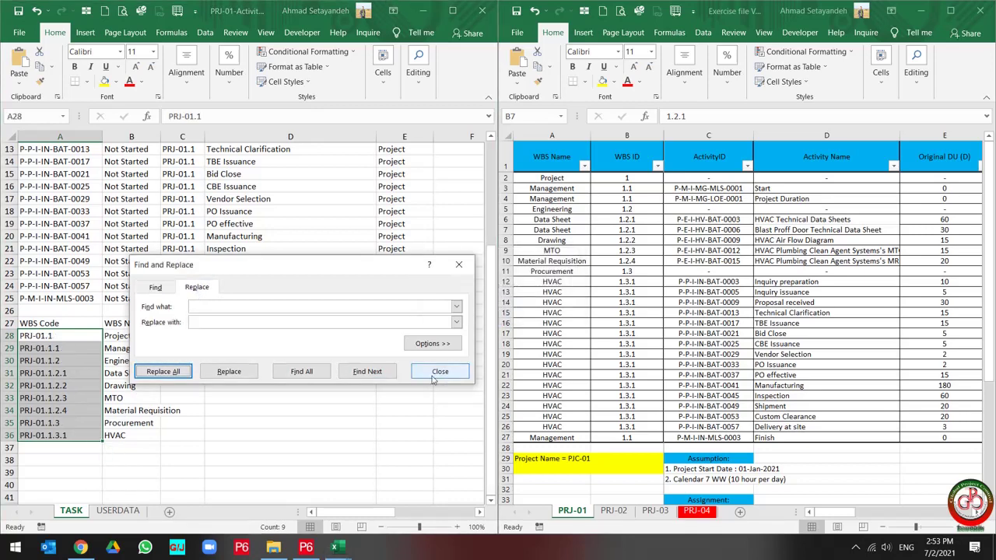
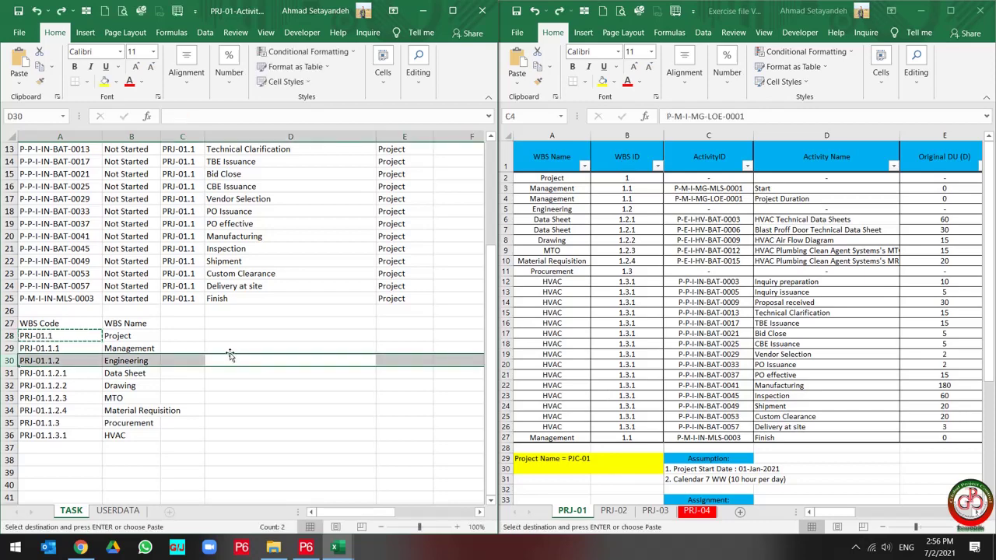
Step: Replace every "1." with "PRJ-01.1." in the WBS ID column, B2:B27, of the exercise file's PRJ-01 sheet
click(231, 348)
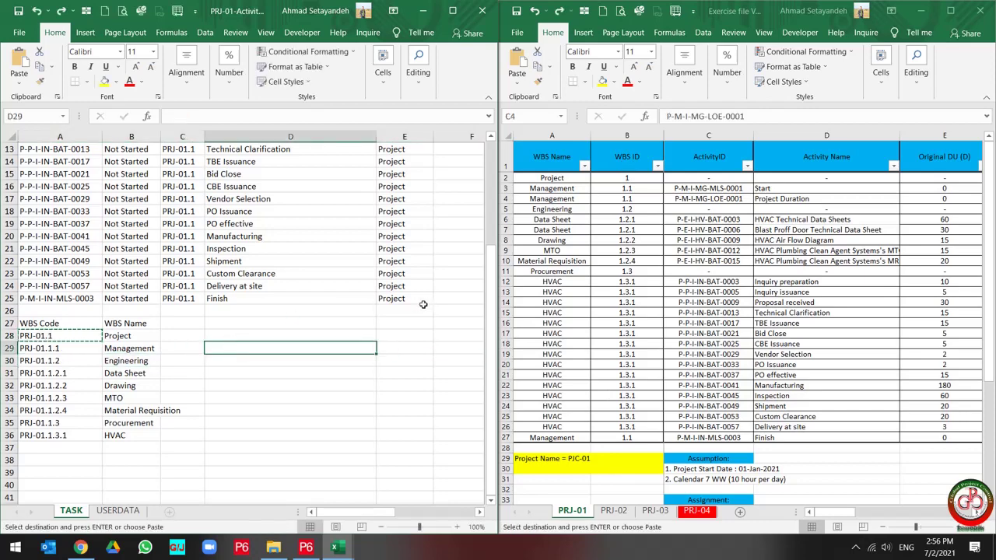
click(634, 189)
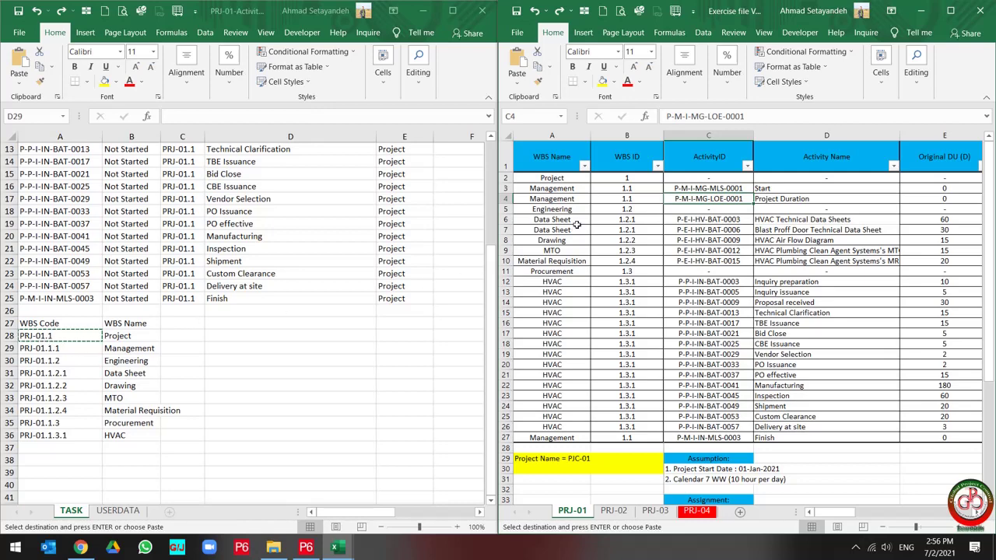
click(645, 179)
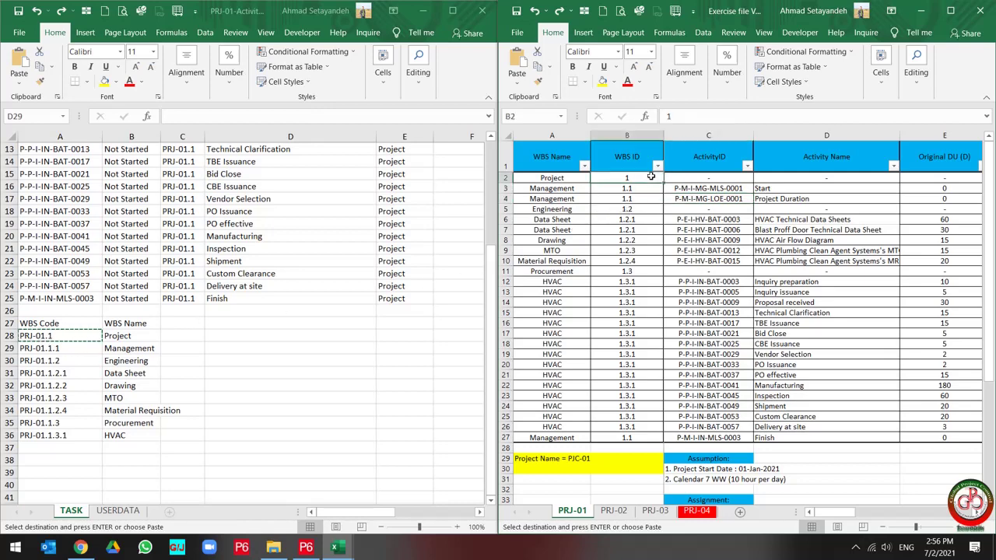
shift+click(628, 437)
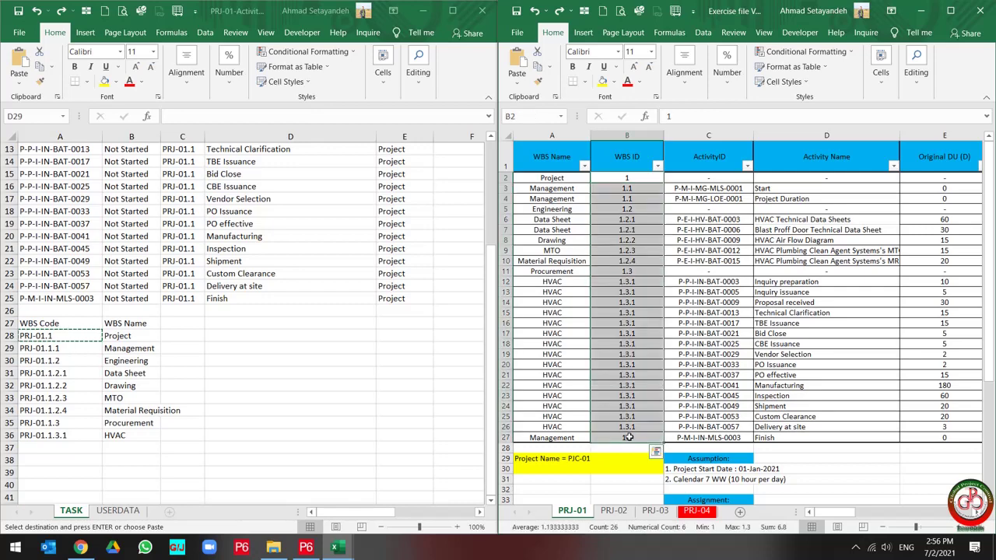
key(ctrl+f)
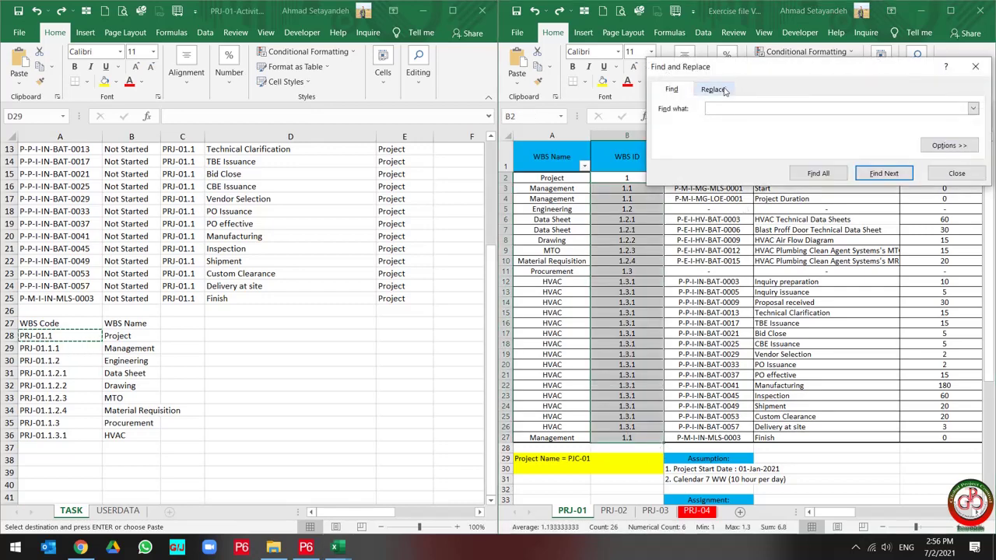
click(713, 89)
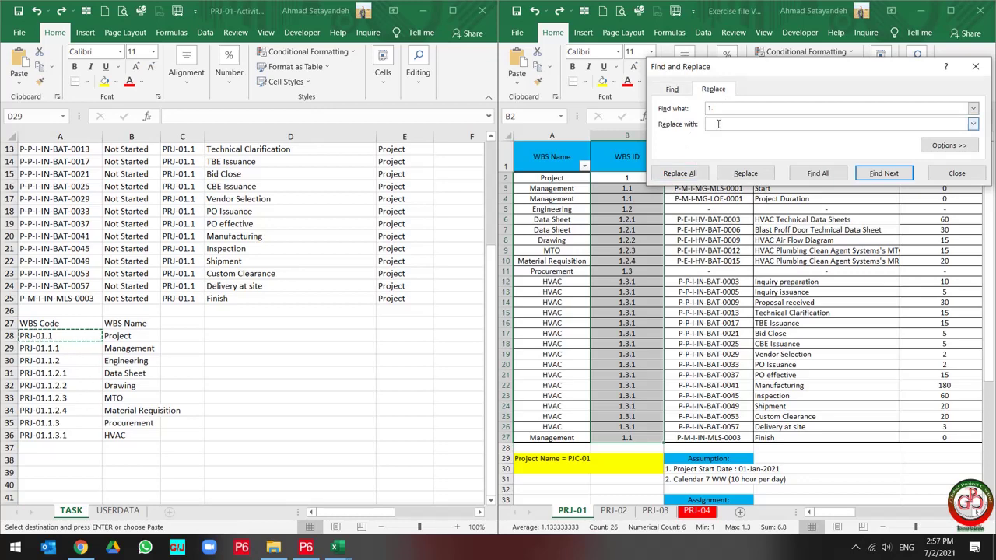
click(55, 336)
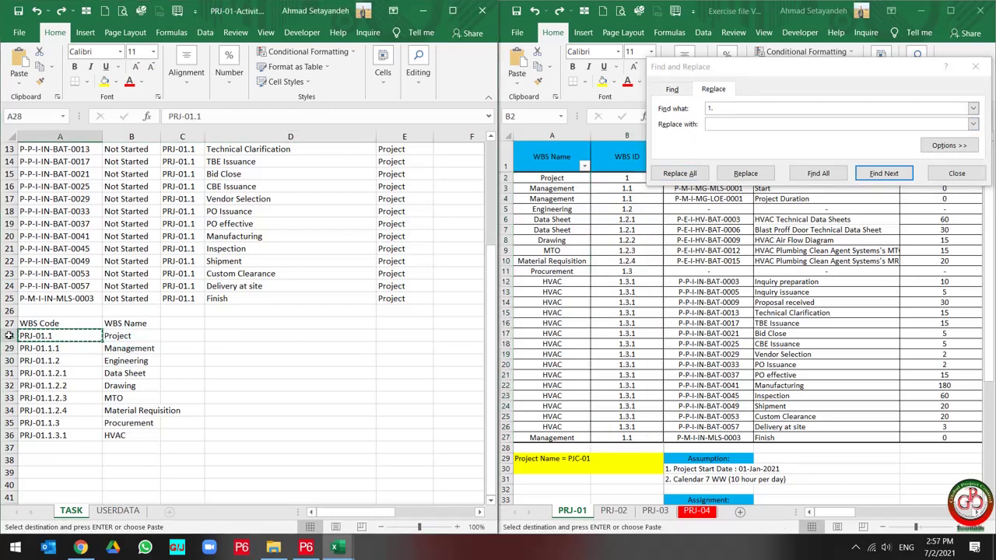
click(736, 124)
key(ctrl+v)
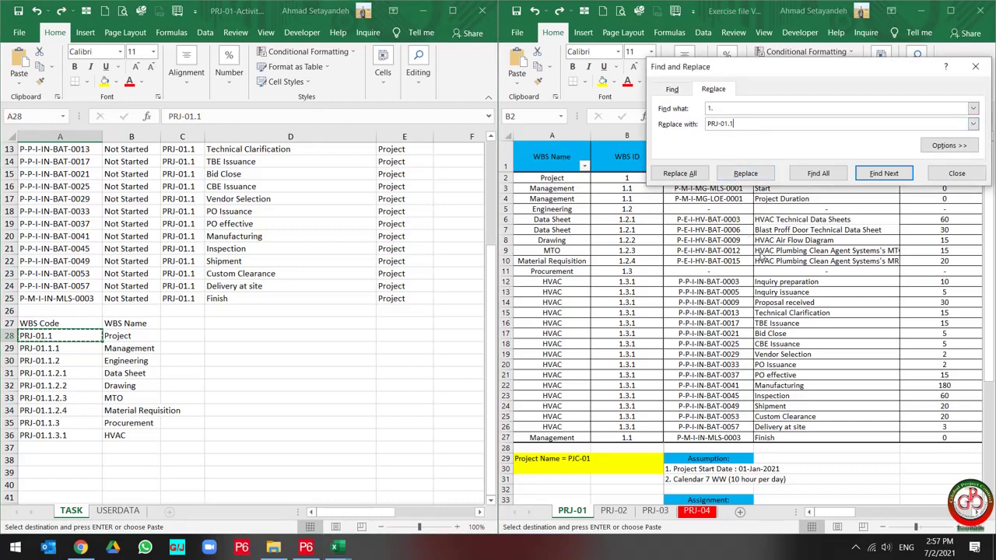
key(ctrl+shift+Down)
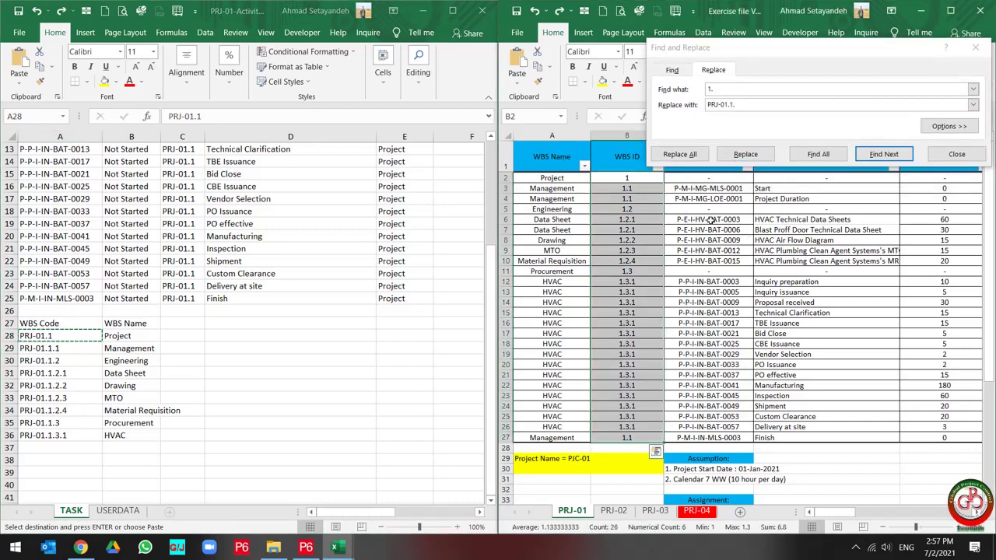
click(683, 155)
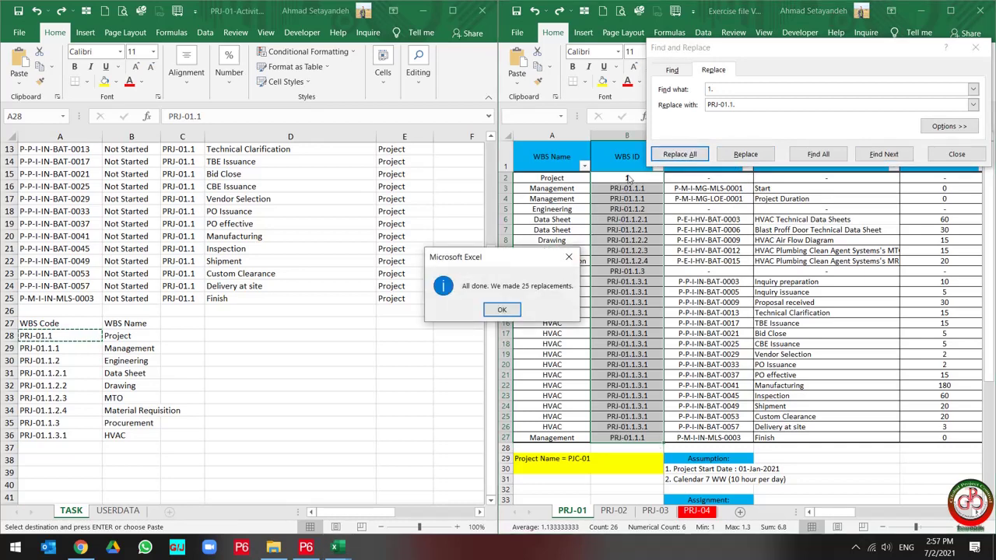
click(492, 309)
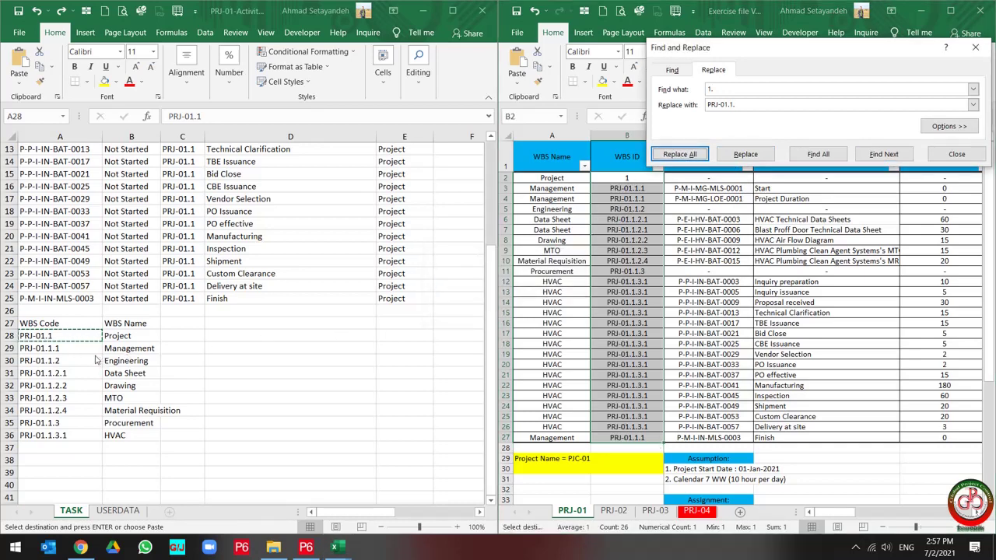
click(956, 154)
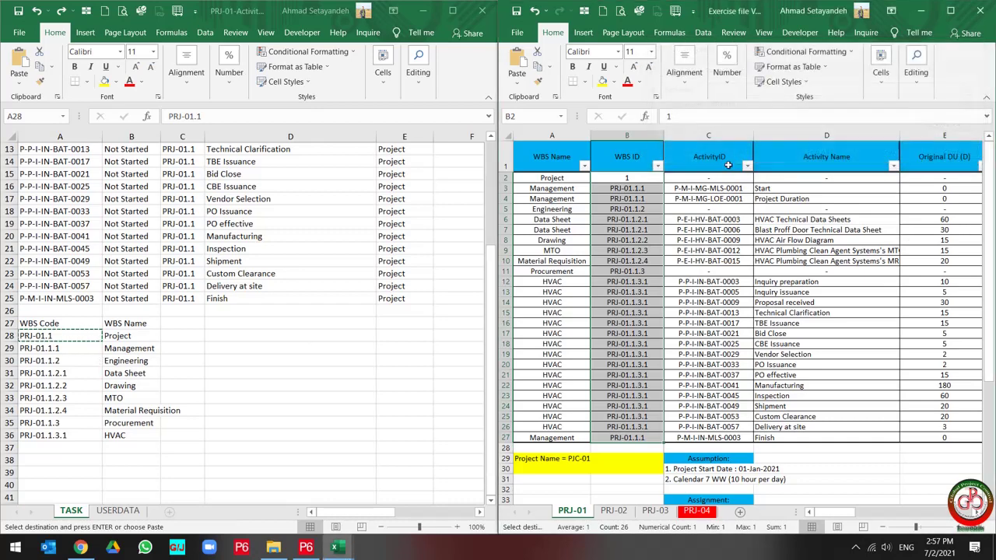
Step: Move the exercise sheet's WBS ID column between the ActivityID and Activity Name columns
scroll(228, 266, up, 4)
click(231, 237)
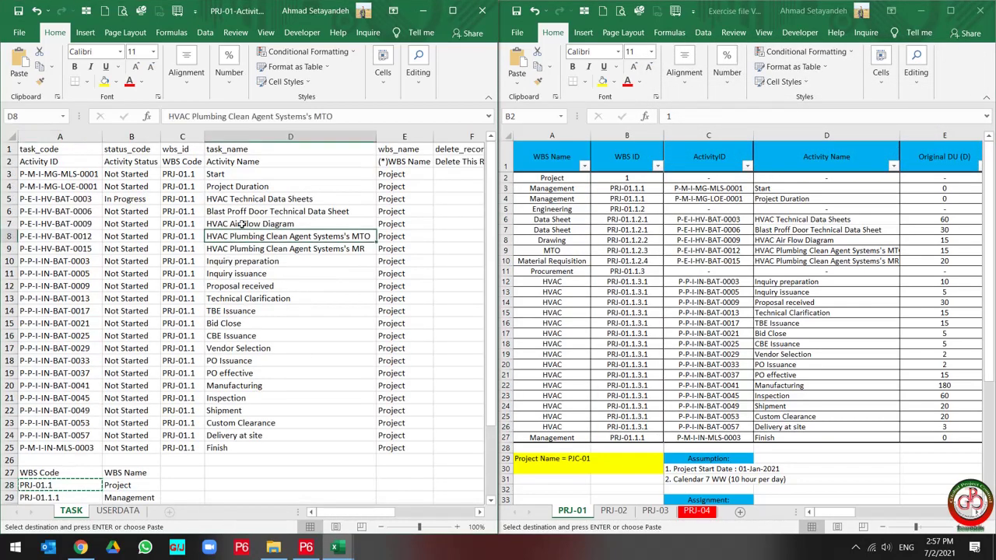
click(629, 134)
right_click(629, 134)
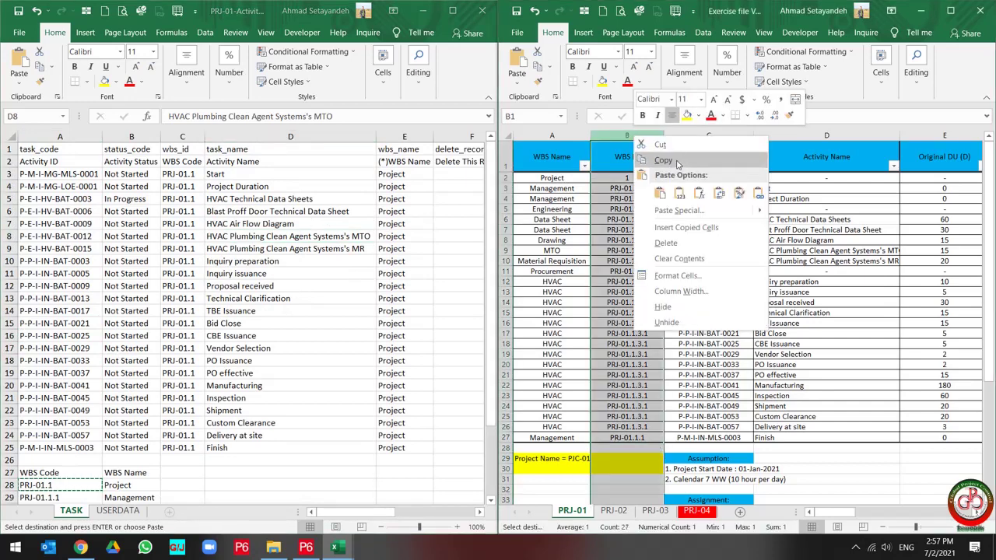
click(680, 151)
click(770, 136)
right_click(770, 136)
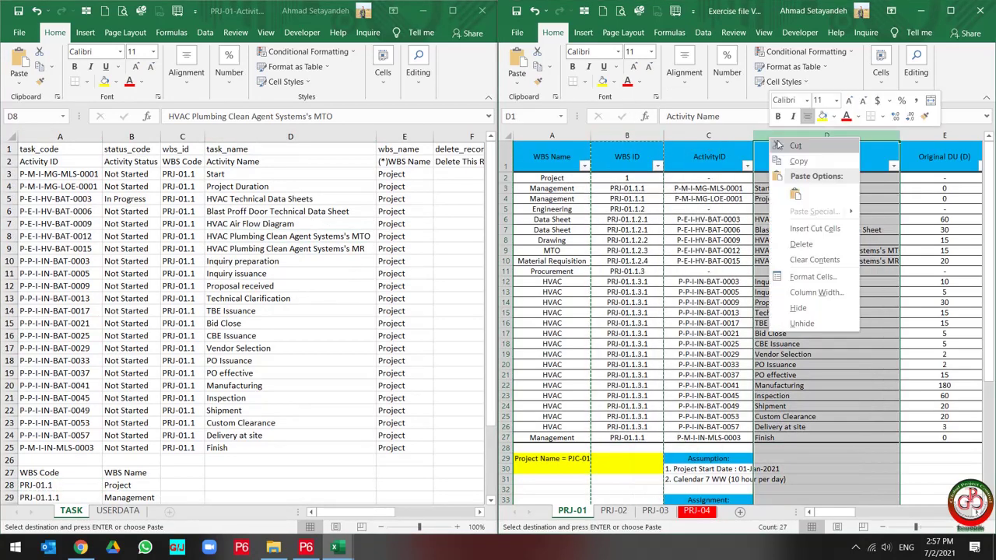
click(810, 230)
click(706, 210)
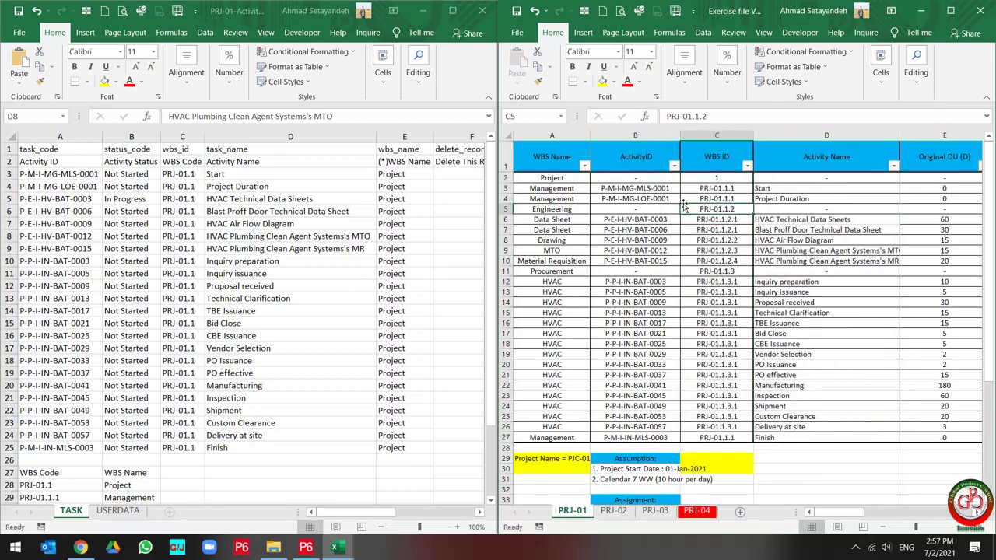
Step: Enter =VLOOKUP(A3,'[Exercise file Ver.5.xlsx]PRJ-01'!$B:$C,2,) in cell C3 of the TASK sheet to look up the activity's WBS code
click(632, 189)
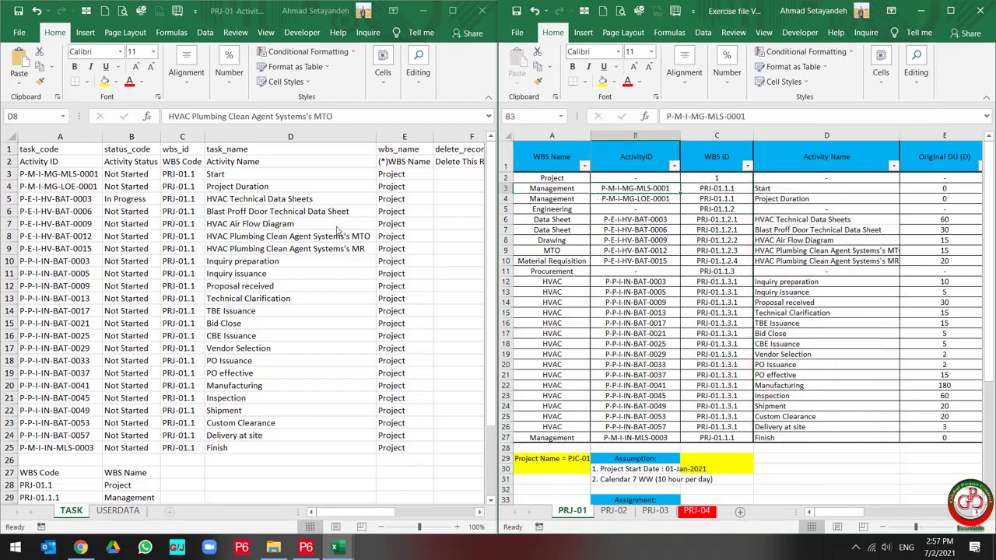
click(338, 232)
click(188, 173)
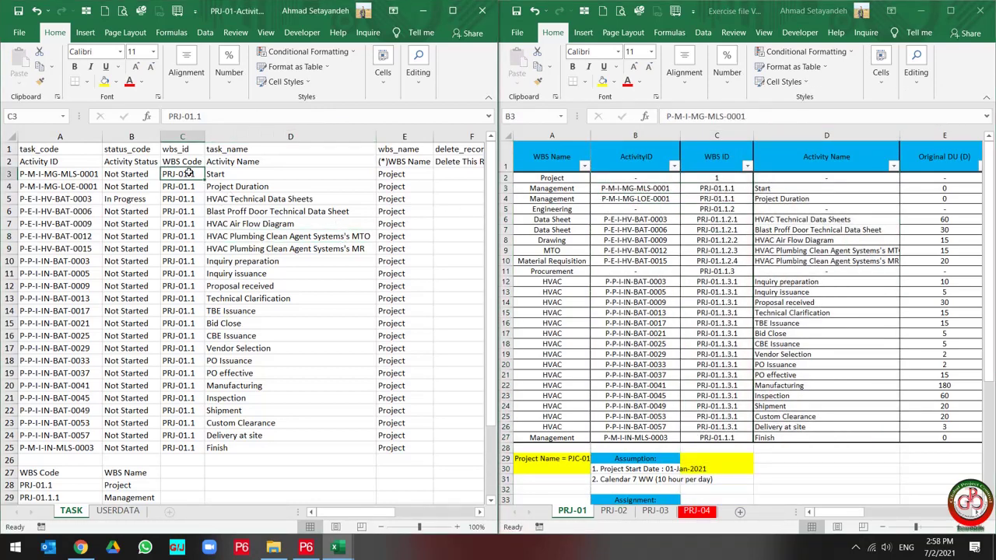
text(=vl)
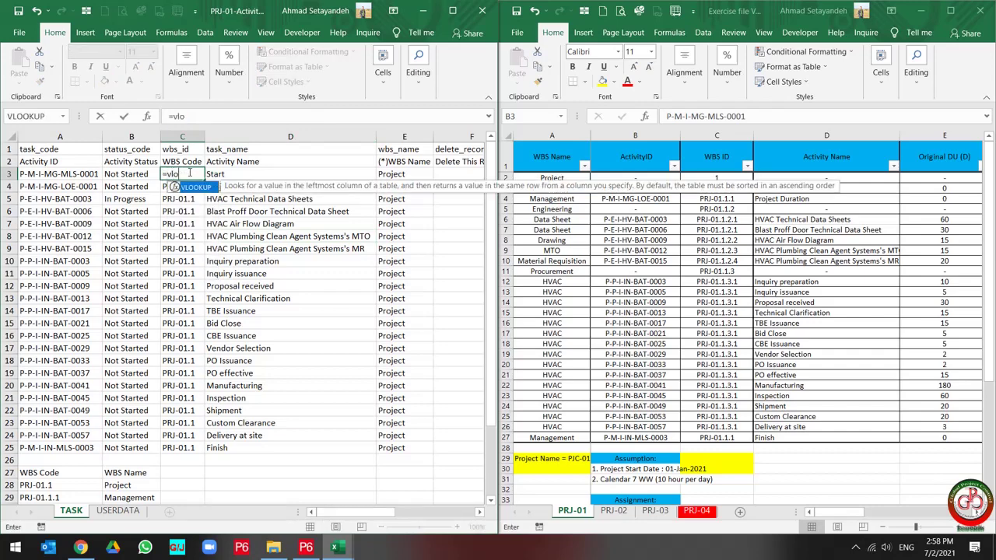
text(o)
key(Tab)
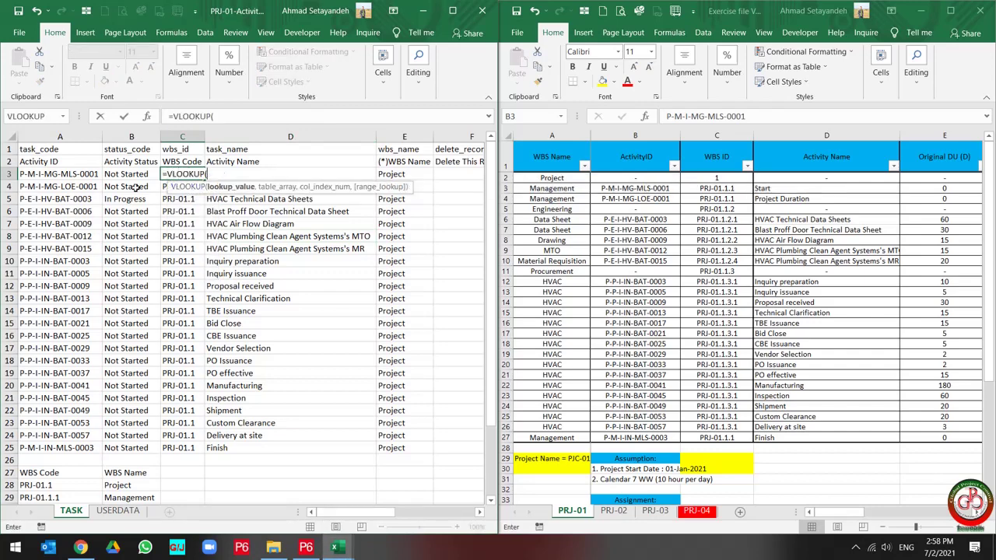
click(86, 176)
text(,)
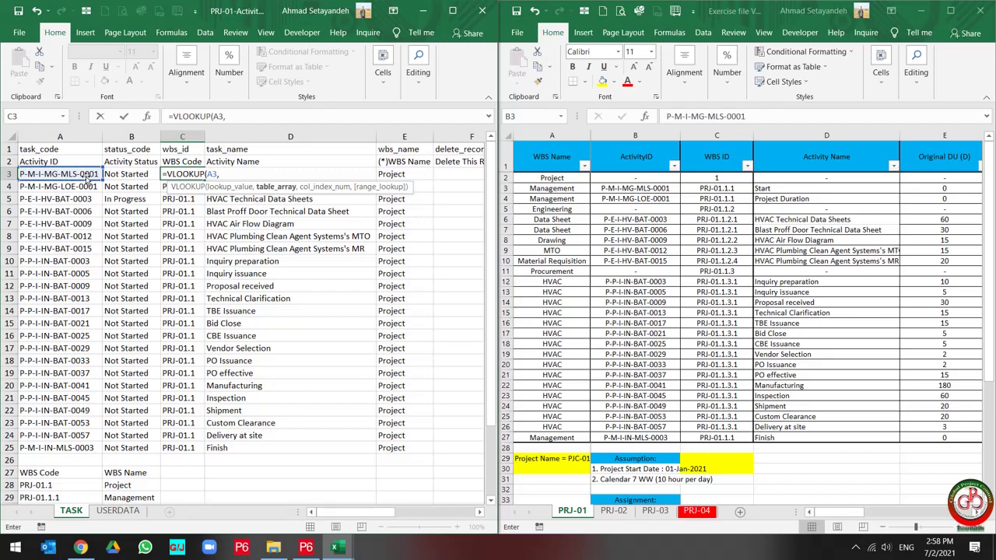
click(648, 134)
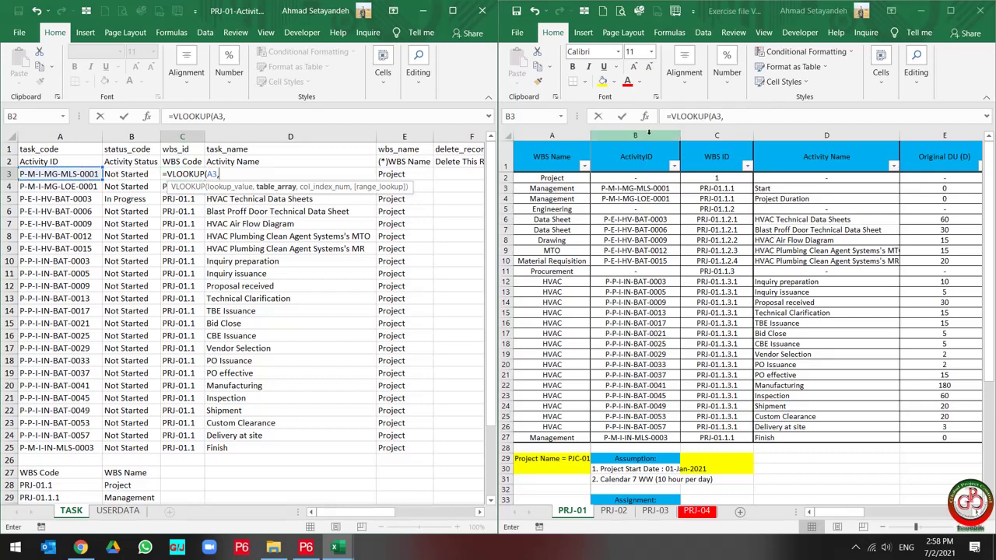
drag(651, 132, 699, 137)
text(,2,)
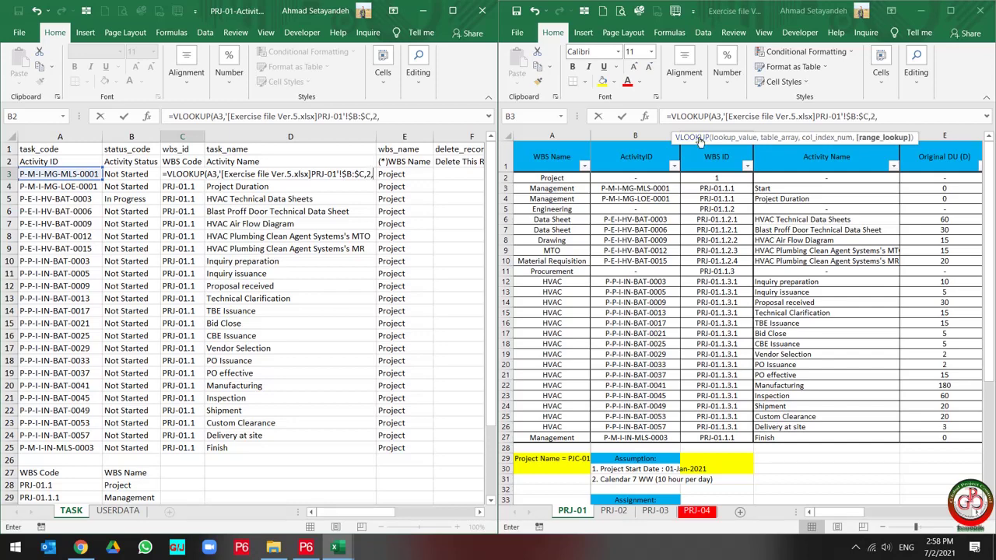
key(Return)
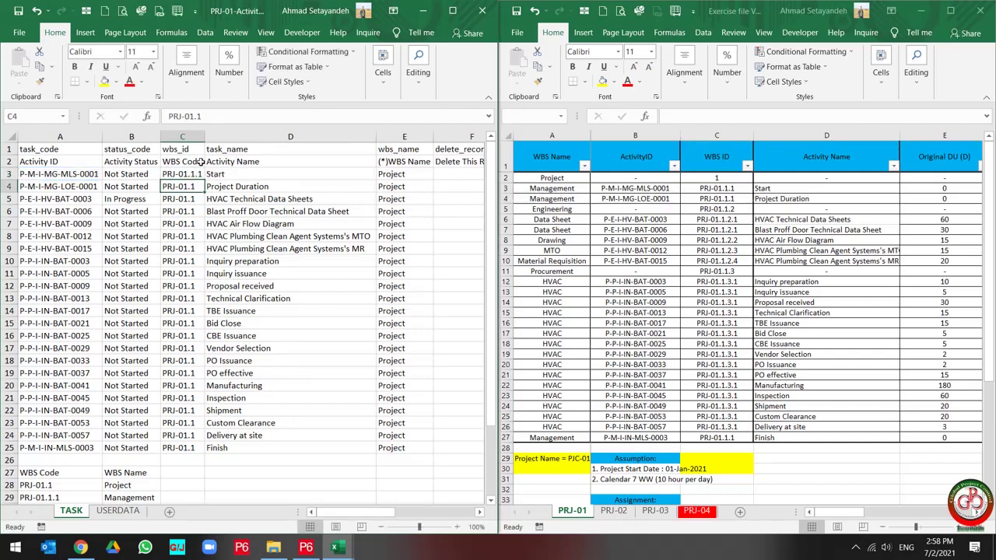
Step: Fill the C3 lookup formula down to C25 and fit column C's width to its contents
click(185, 174)
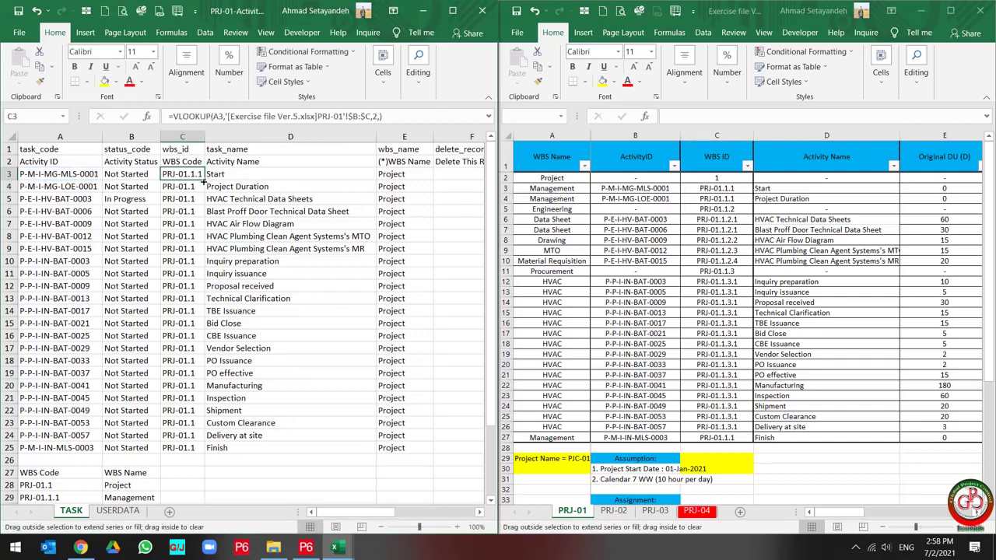
double_click(204, 181)
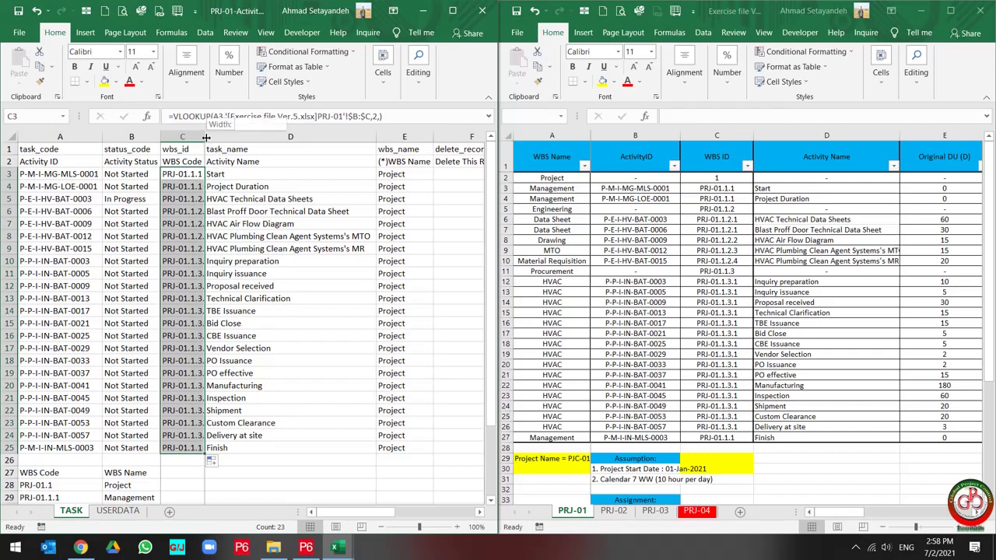
double_click(205, 141)
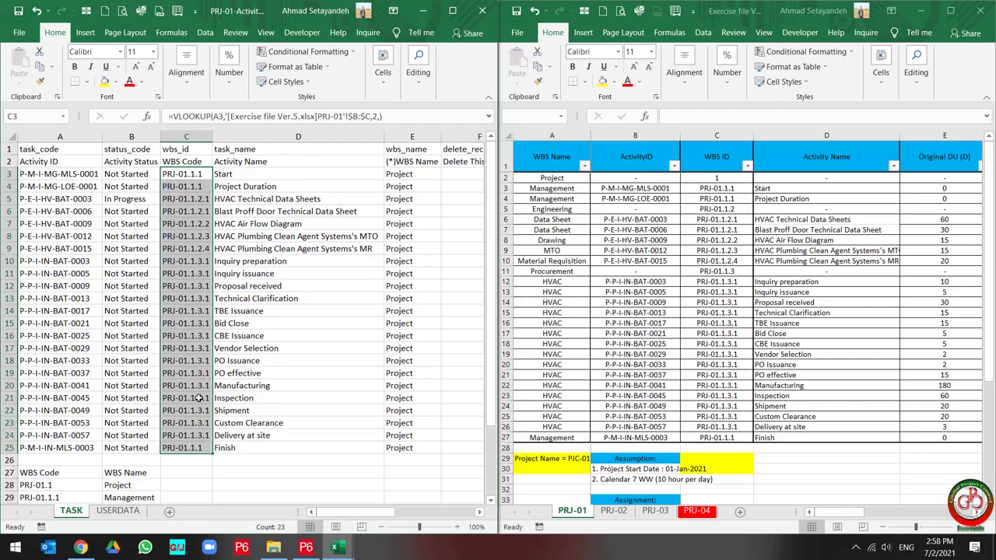
Step: Convert the lookup formulas in column C of the TASK sheet to plain values
click(288, 352)
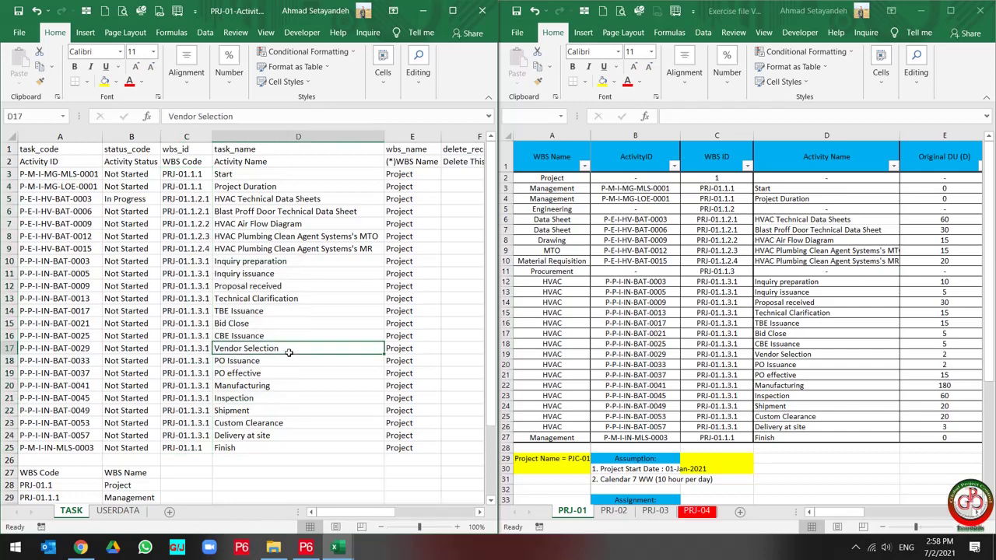
click(188, 136)
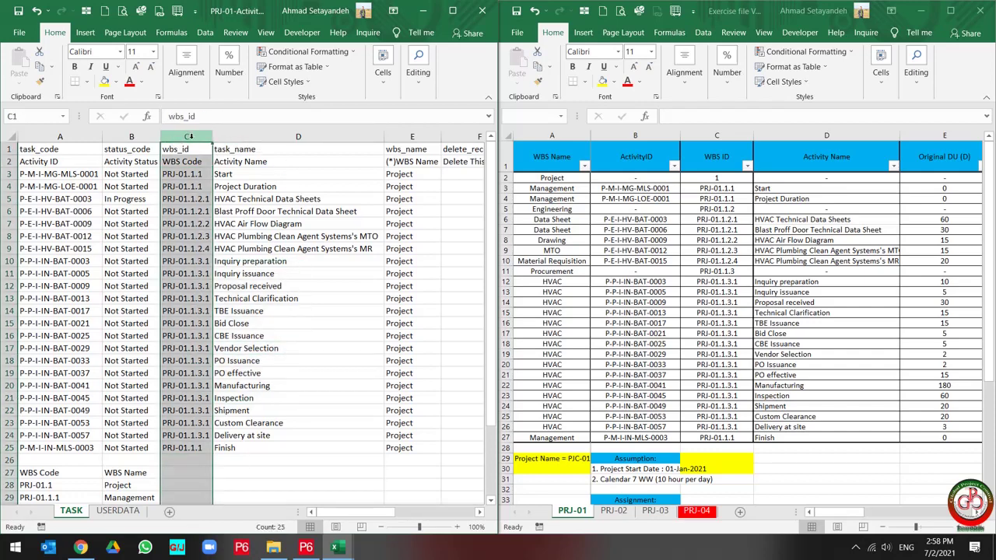
key(ctrl+c)
right_click(186, 168)
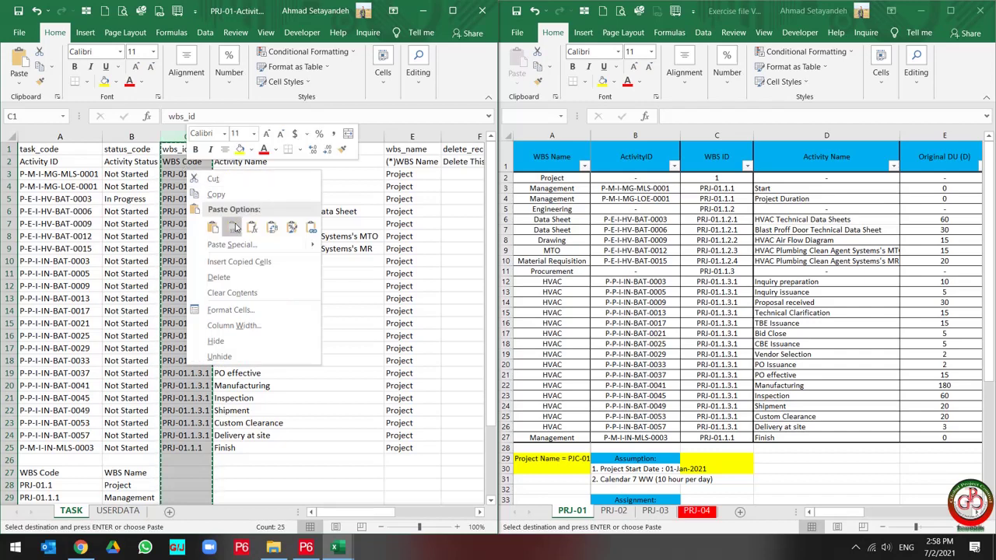
click(234, 227)
click(187, 223)
Step: Clear the WBS Code and WBS Name reference list in rows 26 to 38 below the activities in the TASK sheet
scroll(186, 234, down, 5)
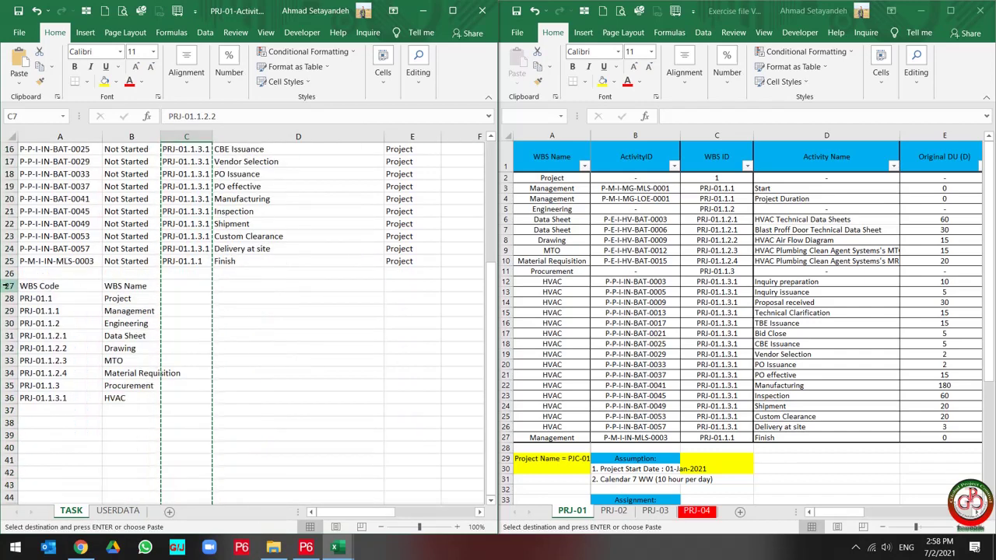
drag(6, 286, 6, 397)
click(7, 423)
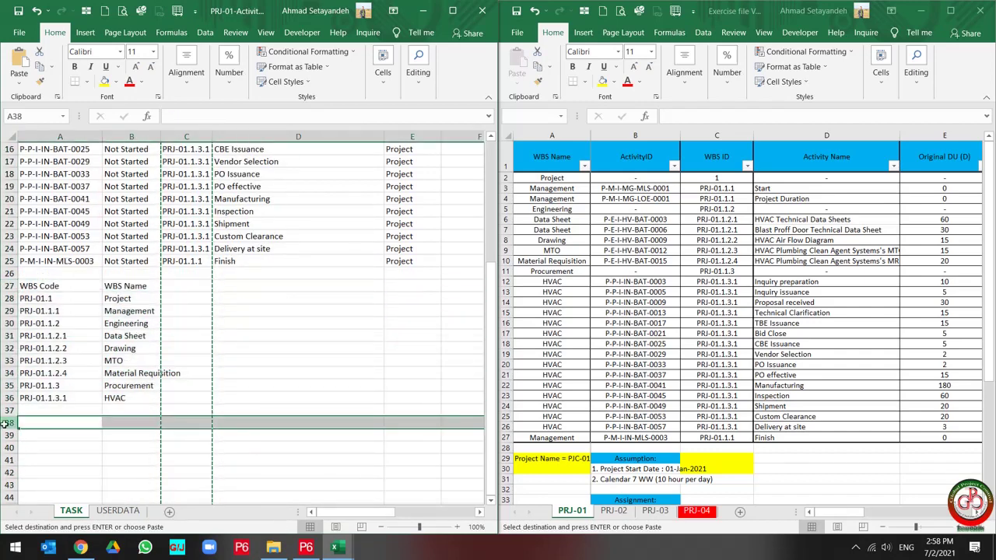
shift+click(8, 273)
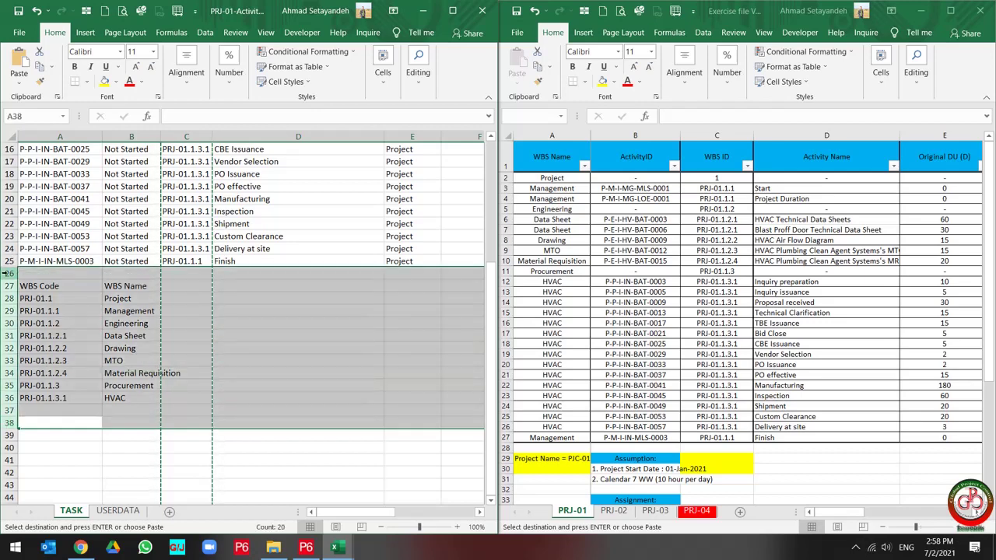
key(Delete)
click(177, 288)
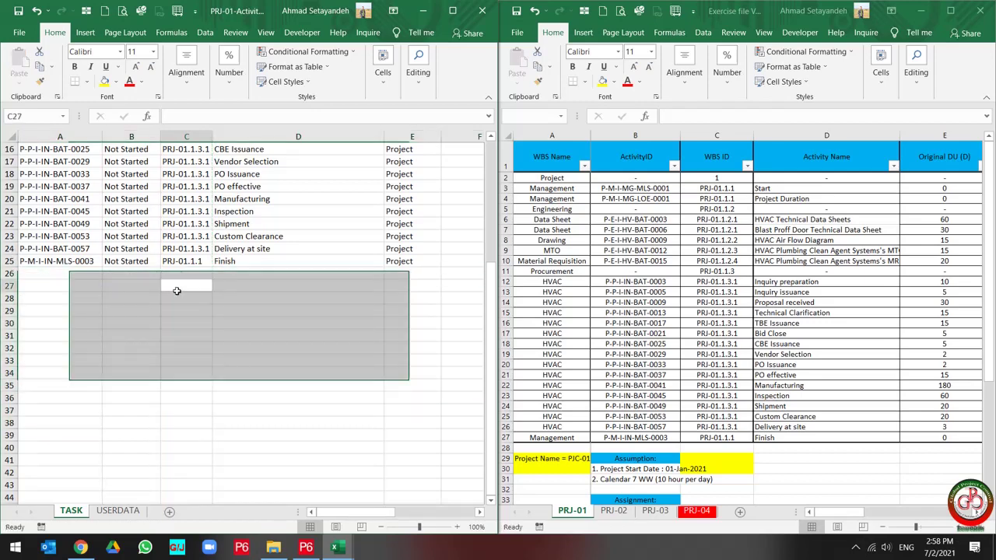
Step: Delete the wbs_name column E from the TASK sheet and close the PRJ-01-Activities workbook
scroll(203, 327, up, 5)
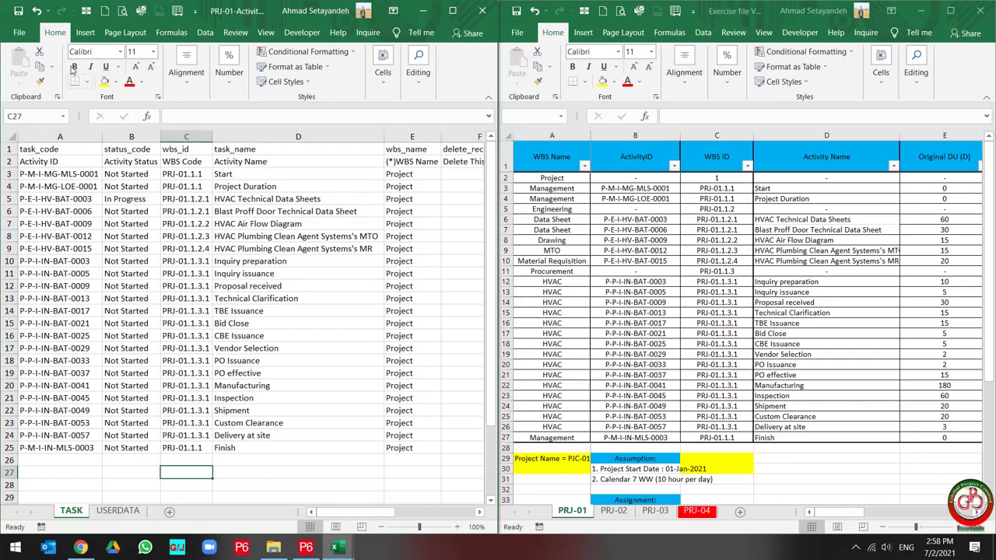
drag(420, 174, 421, 437)
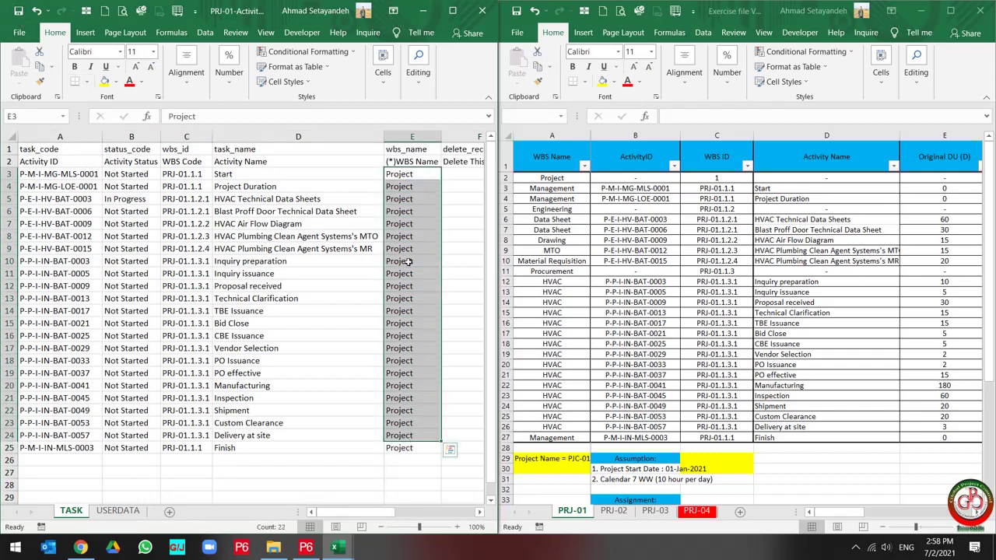
click(405, 136)
right_click(405, 135)
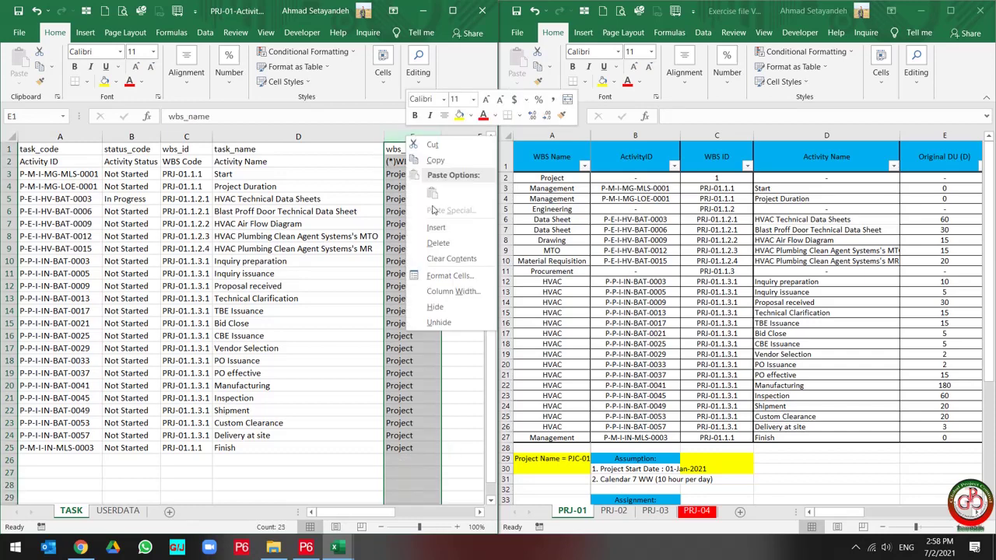
click(444, 242)
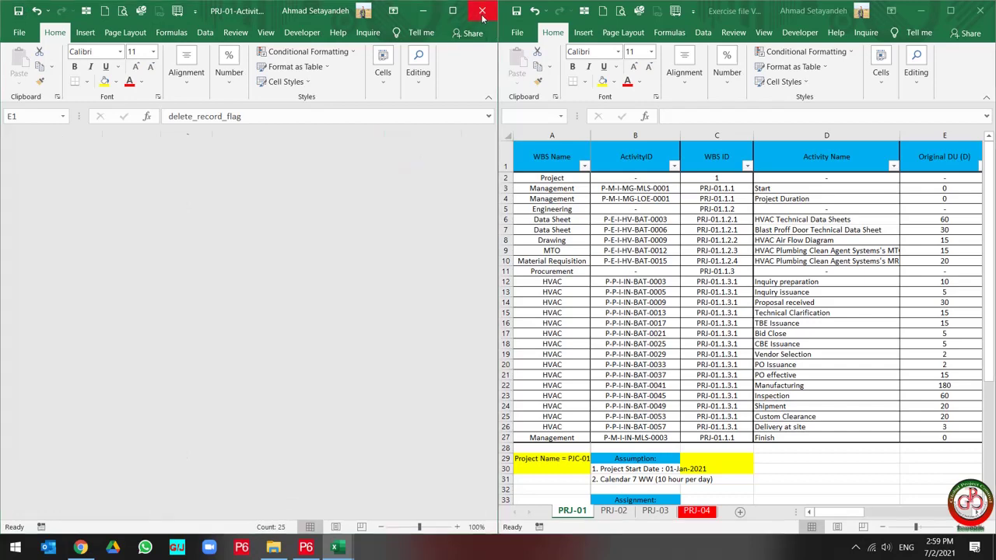
click(481, 14)
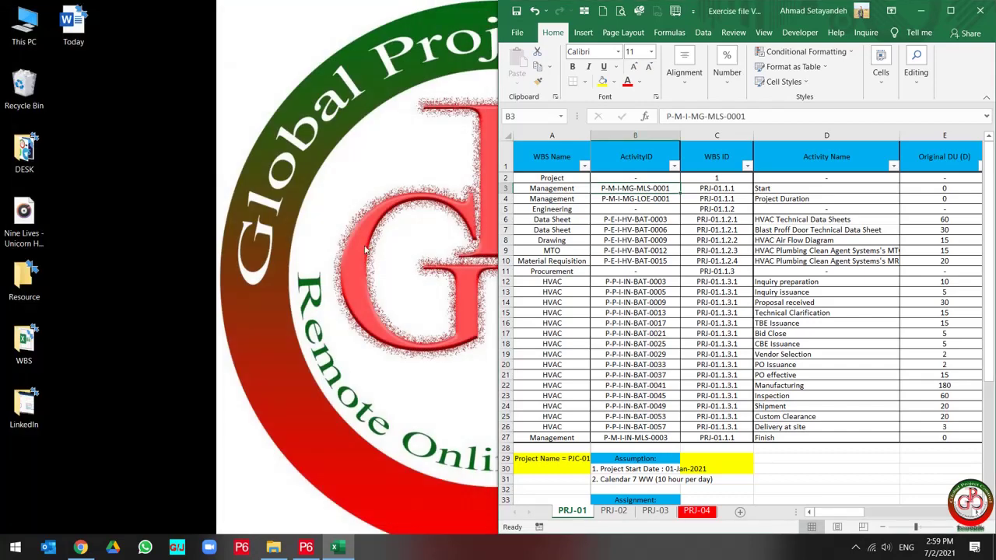
Step: Switch to Primavera P6 and start an import in the Spreadsheet - (XLSX) format
click(306, 547)
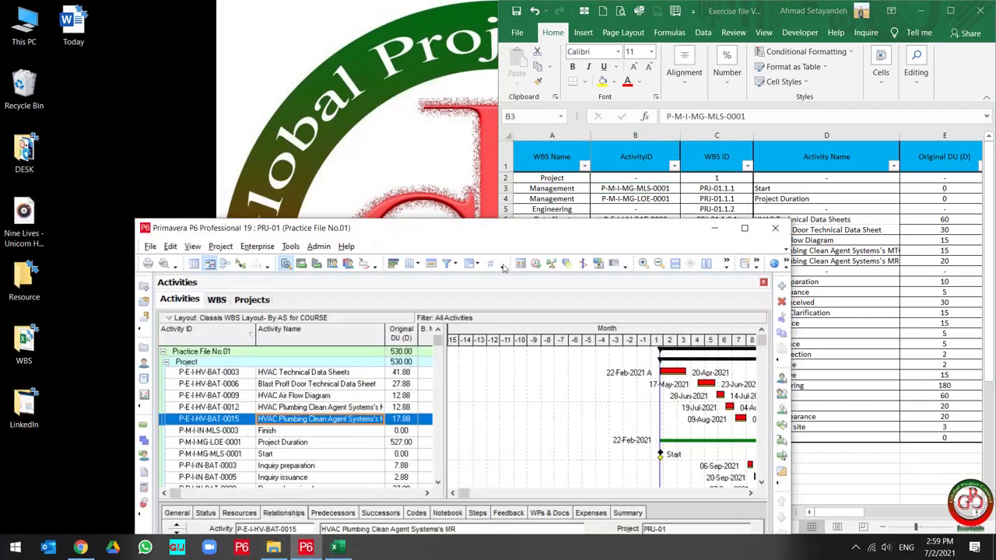
double_click(517, 232)
click(15, 23)
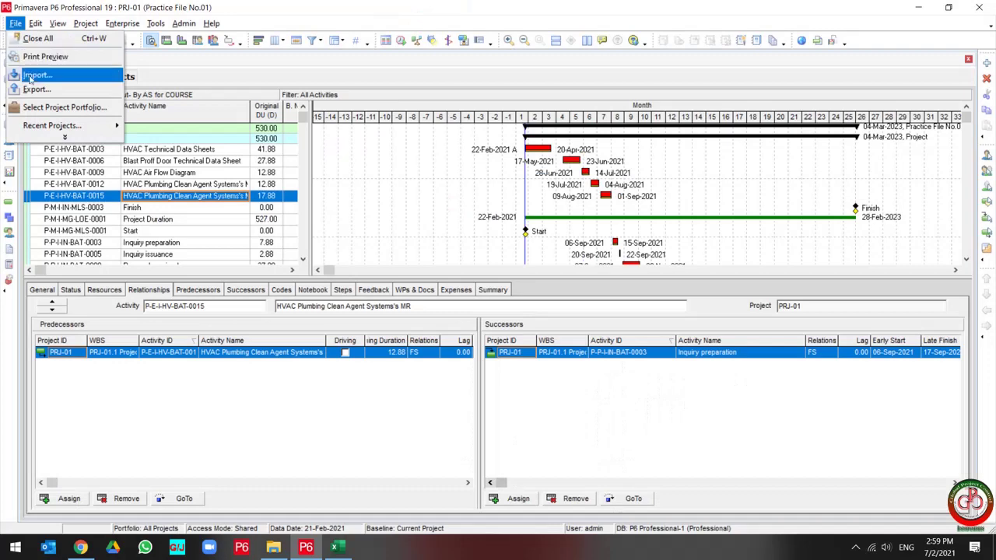
click(35, 76)
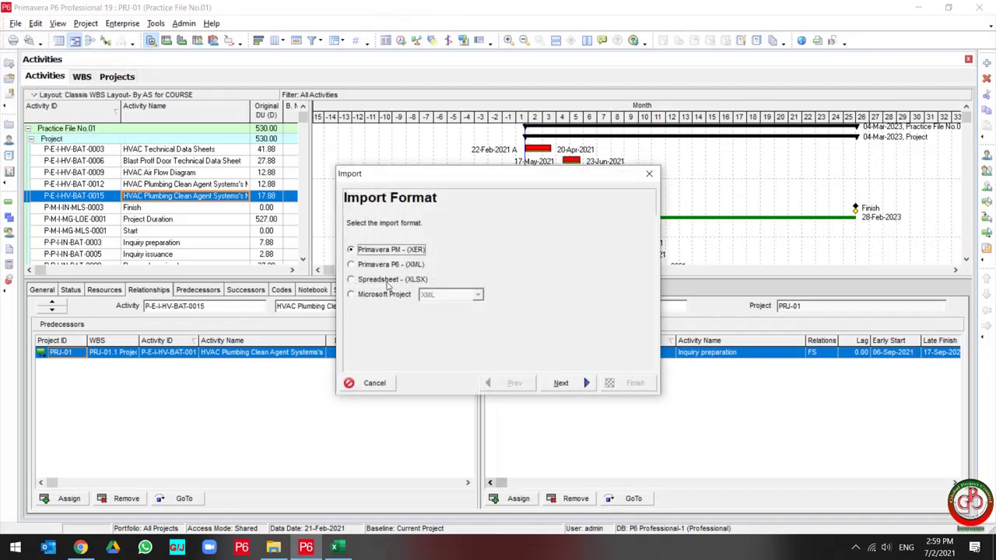
click(387, 282)
click(561, 383)
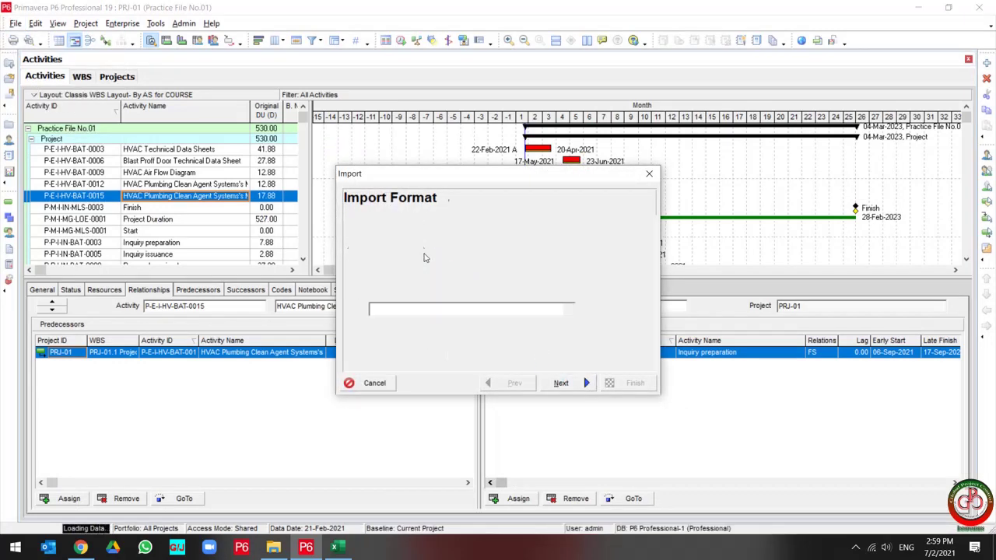
Step: Choose the PRJ-01-Activities file in the desktop's WBS folder as the Excel file to import
click(569, 309)
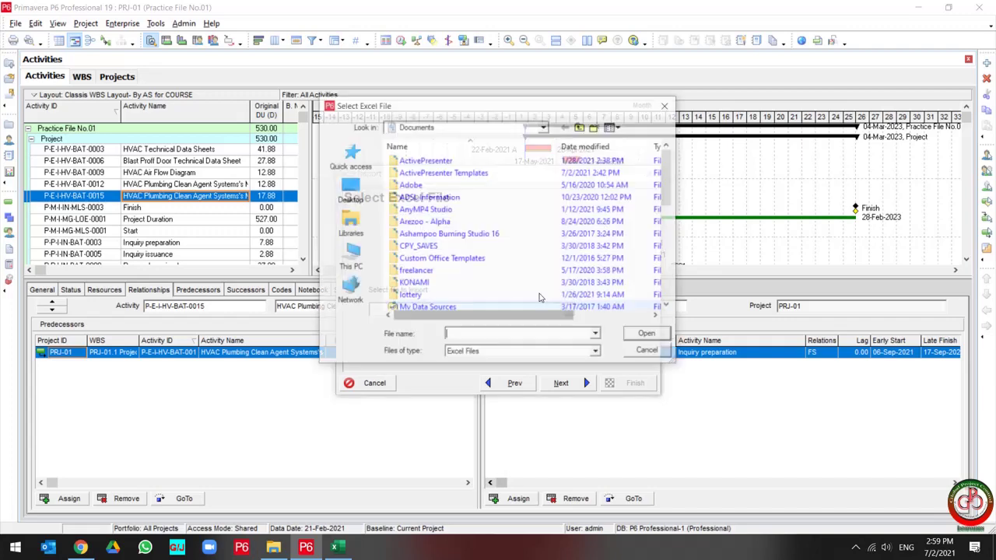
click(349, 187)
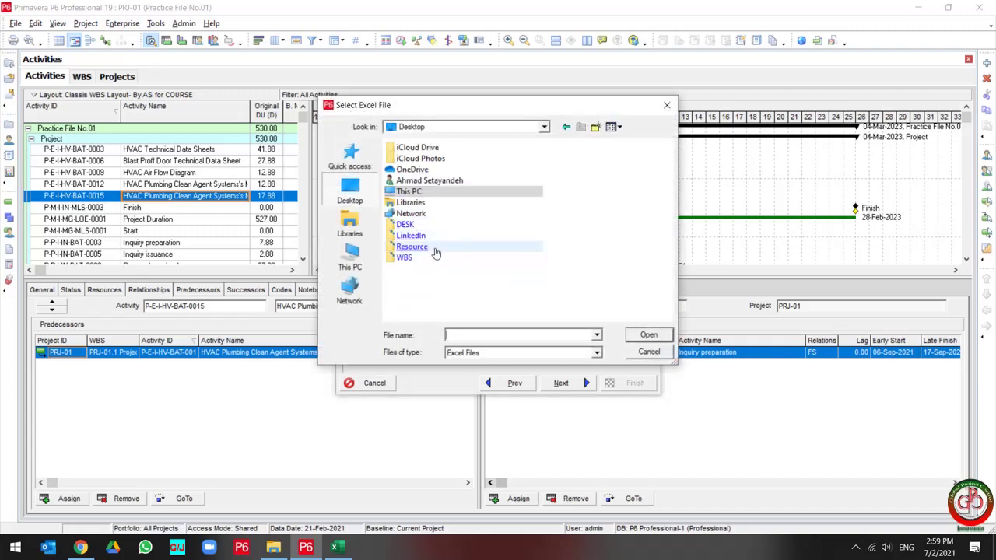
click(407, 257)
click(404, 256)
click(420, 161)
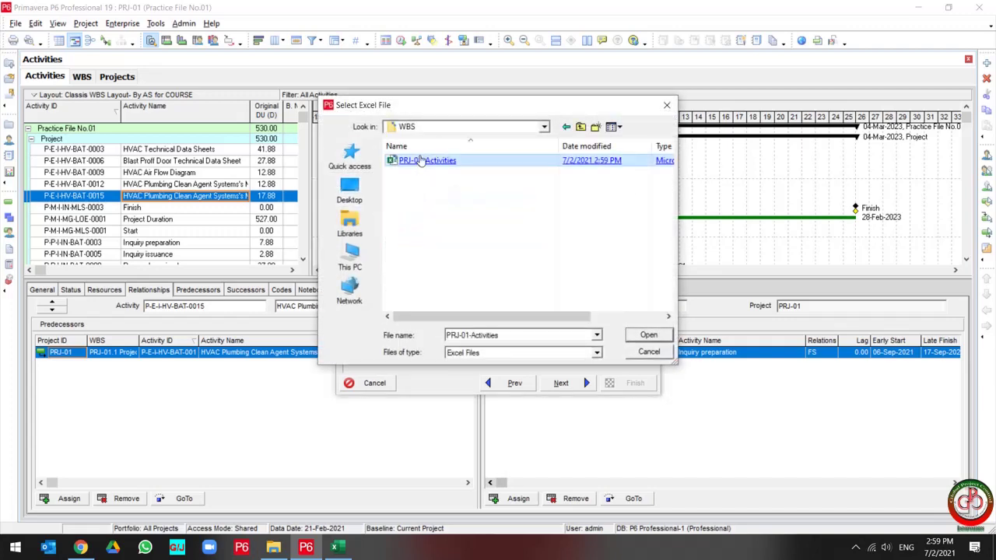
double_click(420, 161)
click(589, 383)
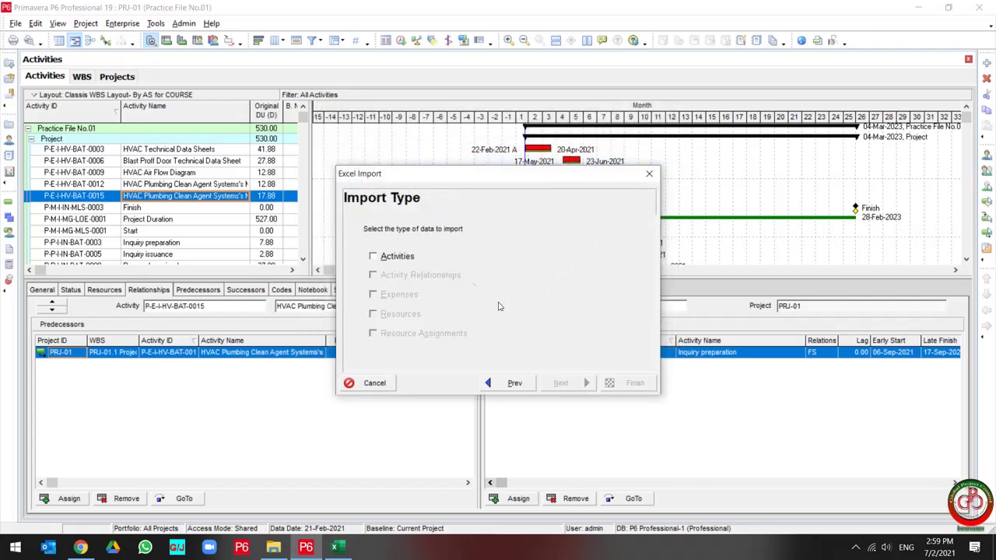
Step: Select Activities as the data to import and PRJ-01 as the destination project
click(397, 257)
click(559, 381)
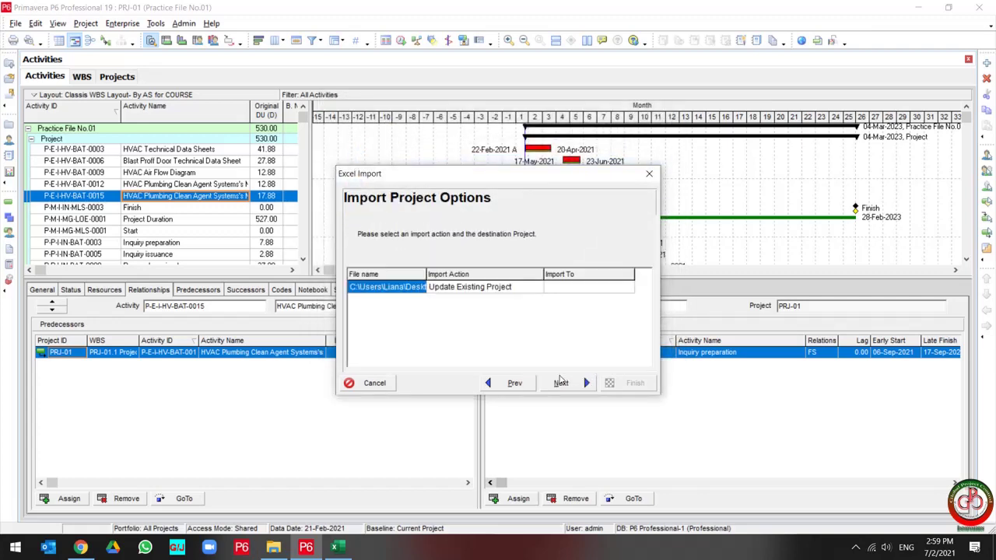
click(583, 292)
click(628, 288)
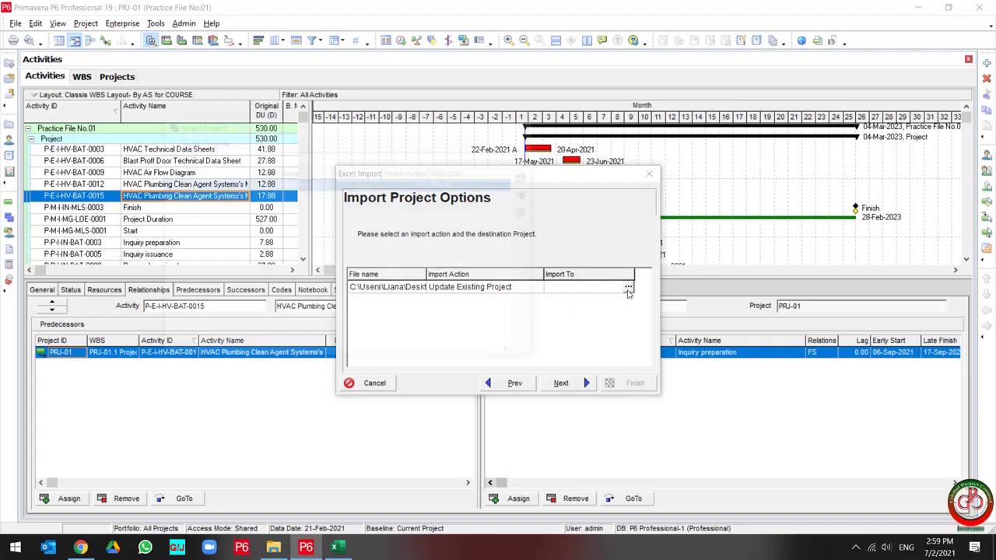
double_click(382, 185)
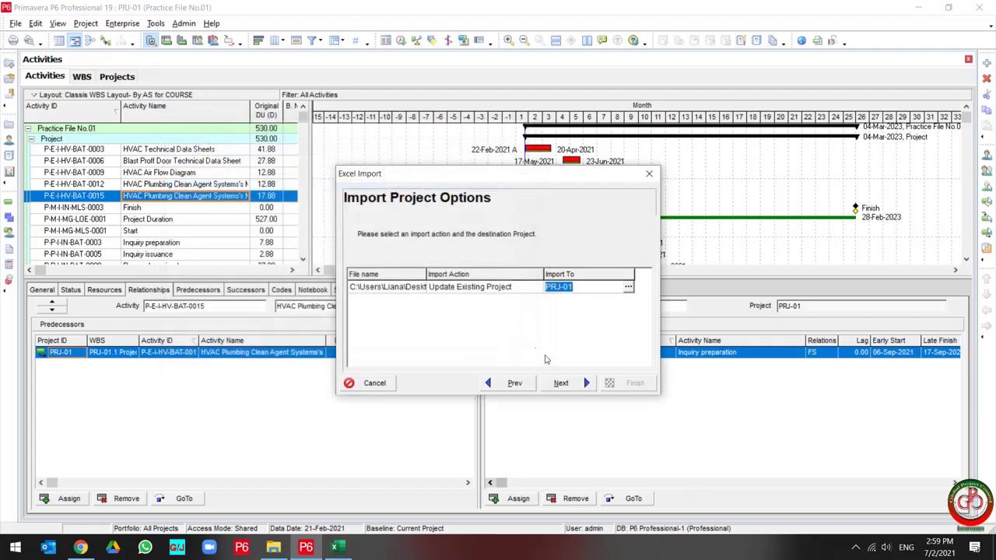
Step: Run the spreadsheet import into PRJ-01 and close the import wizard
click(575, 383)
click(619, 384)
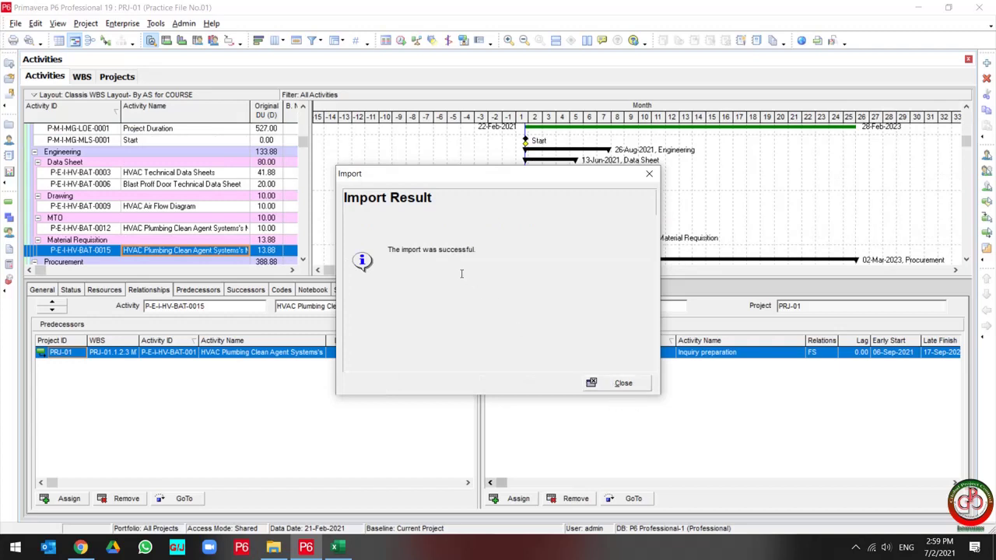
click(620, 384)
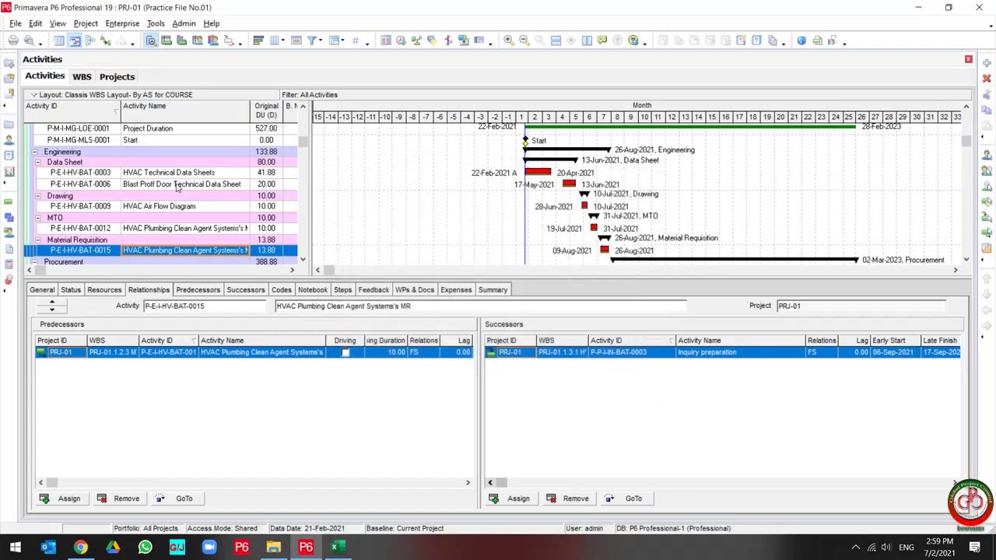
Step: Examine how the imported activities are grouped under the WBS elements, and enlarge the activity table area
click(177, 184)
scroll(184, 187, up, 1)
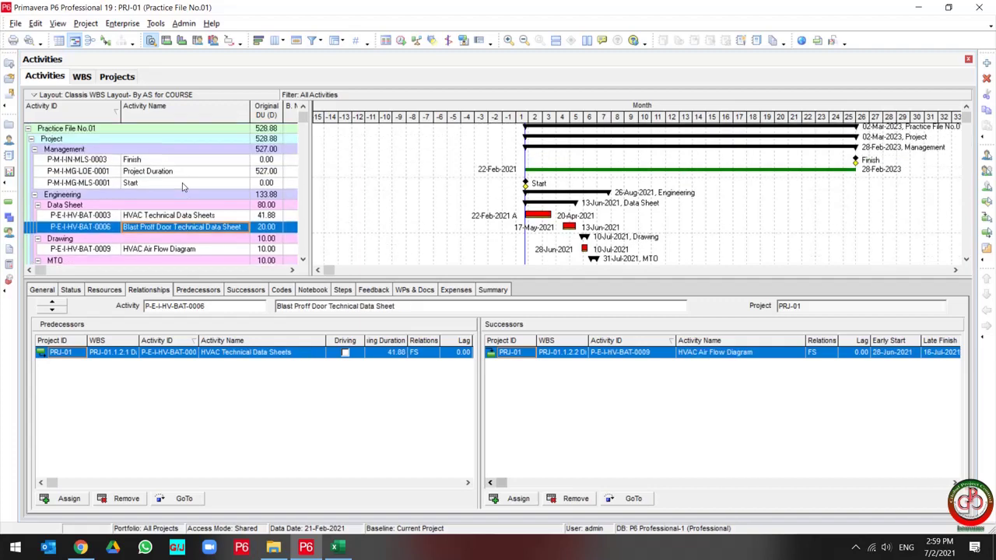
scroll(183, 187, down, 7)
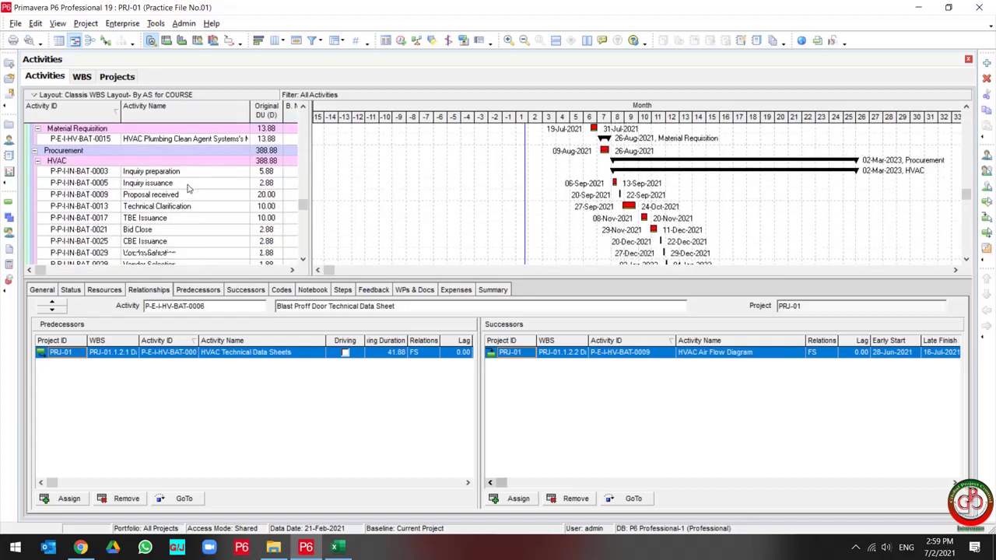
scroll(188, 190, down, 1)
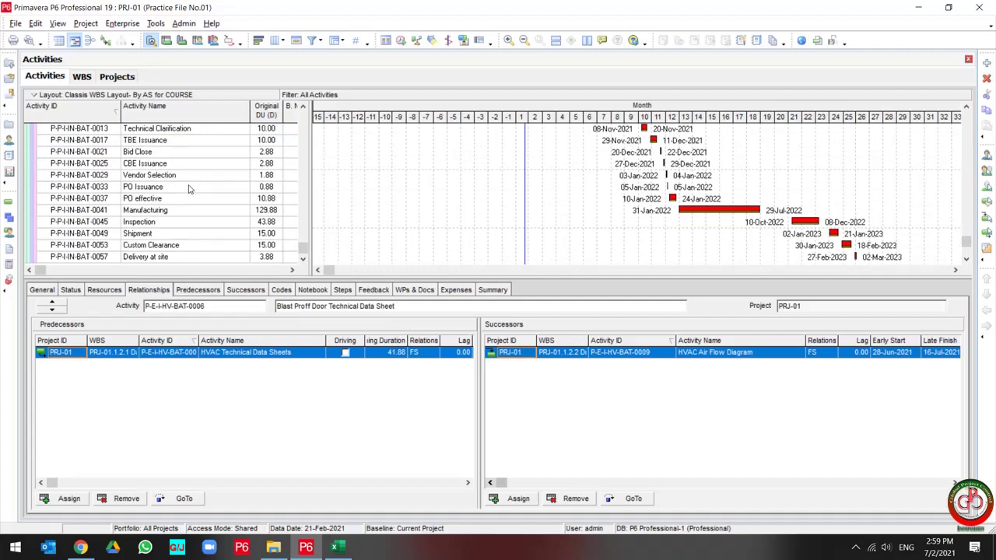
scroll(189, 190, up, 8)
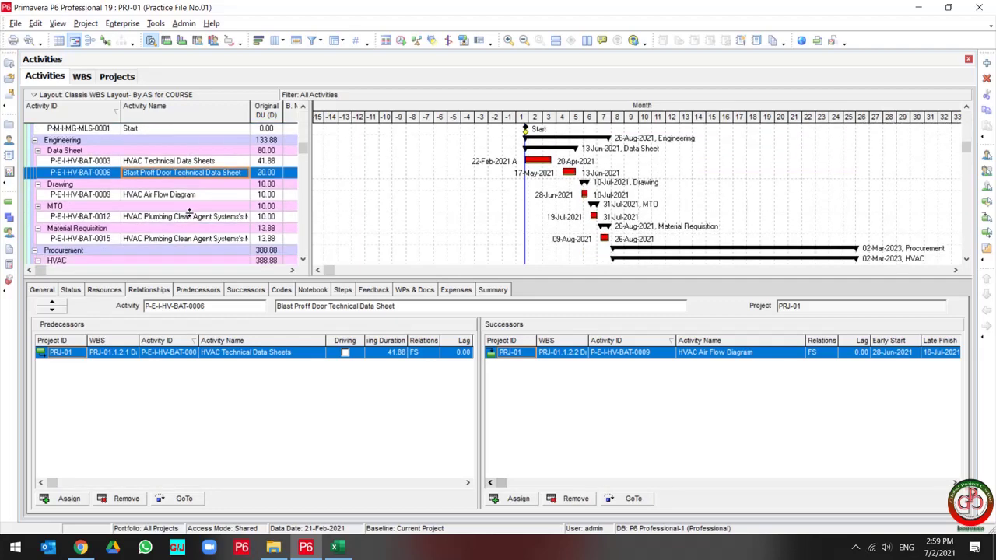
scroll(190, 211, down, 8)
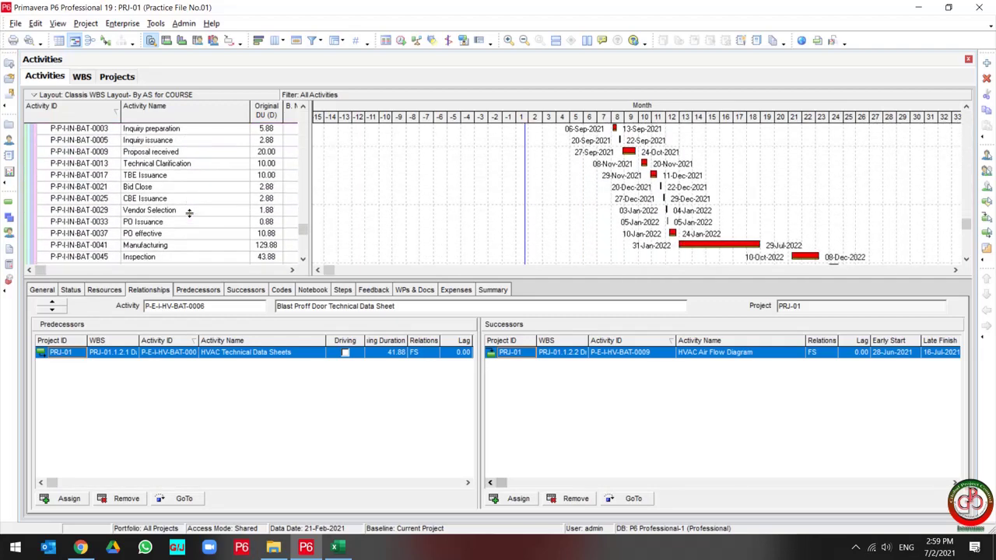
scroll(189, 212, down, 1)
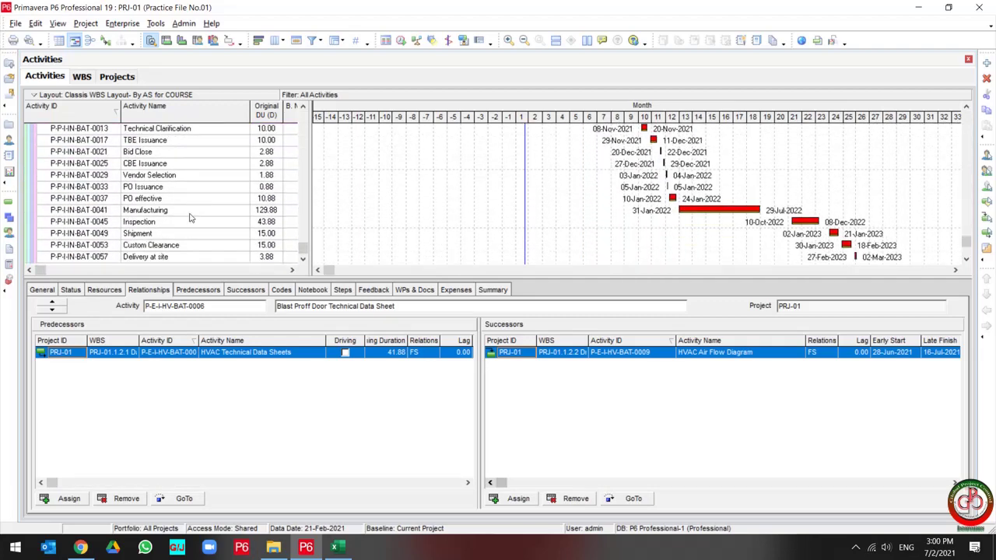
scroll(190, 218, up, 10)
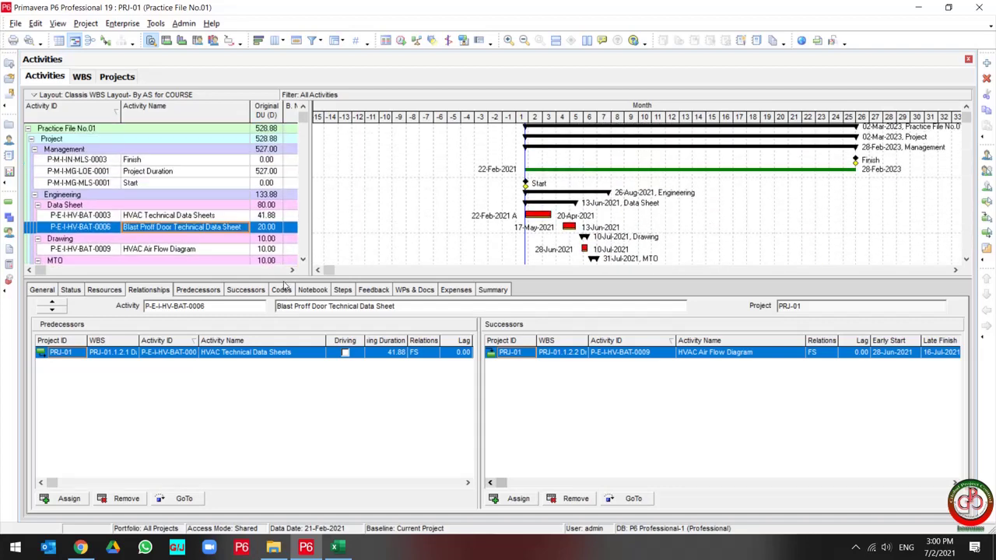
drag(287, 278, 288, 346)
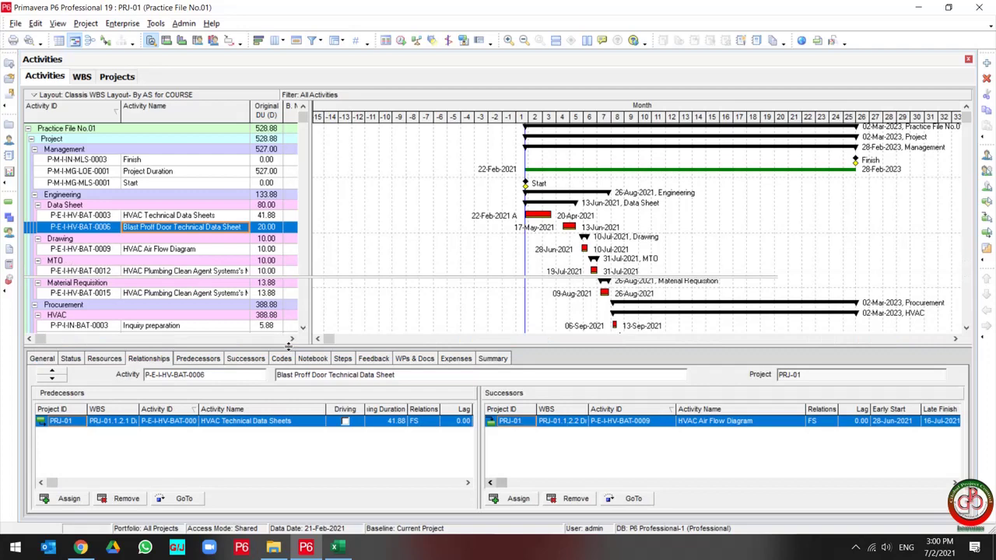